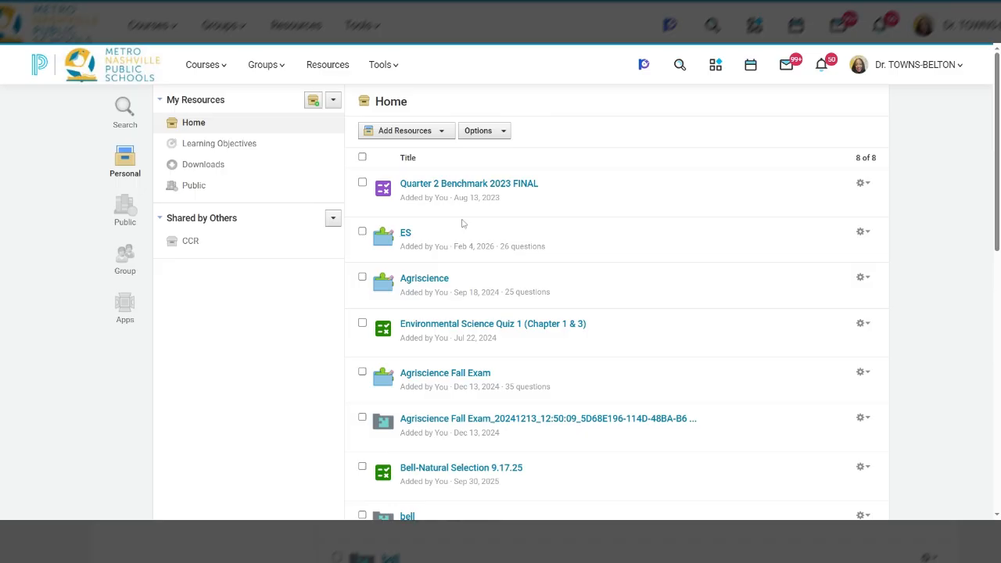
# Step: Open the Learning Objectives collection in the personal resources
pyautogui.click(331, 67)
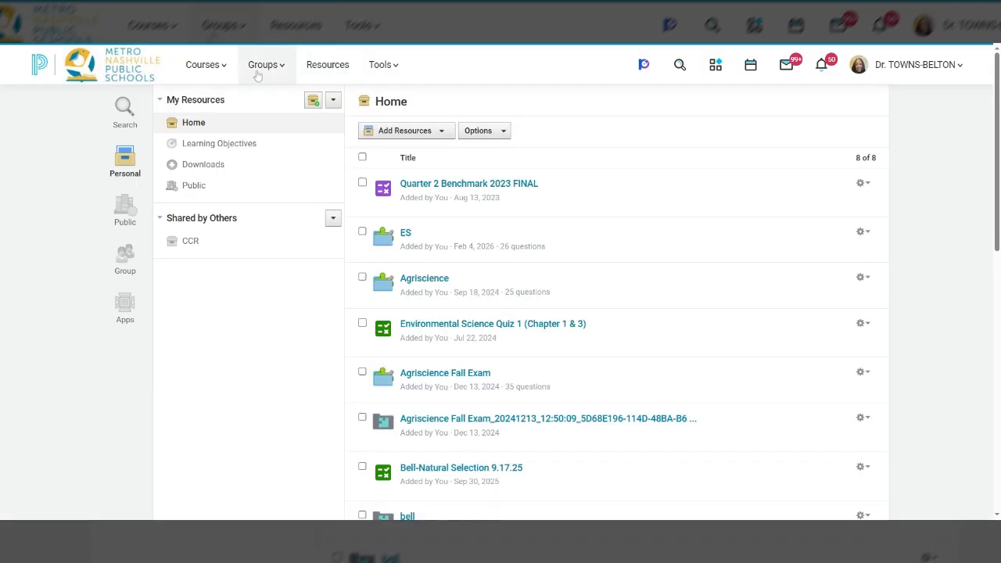
pyautogui.click(48, 70)
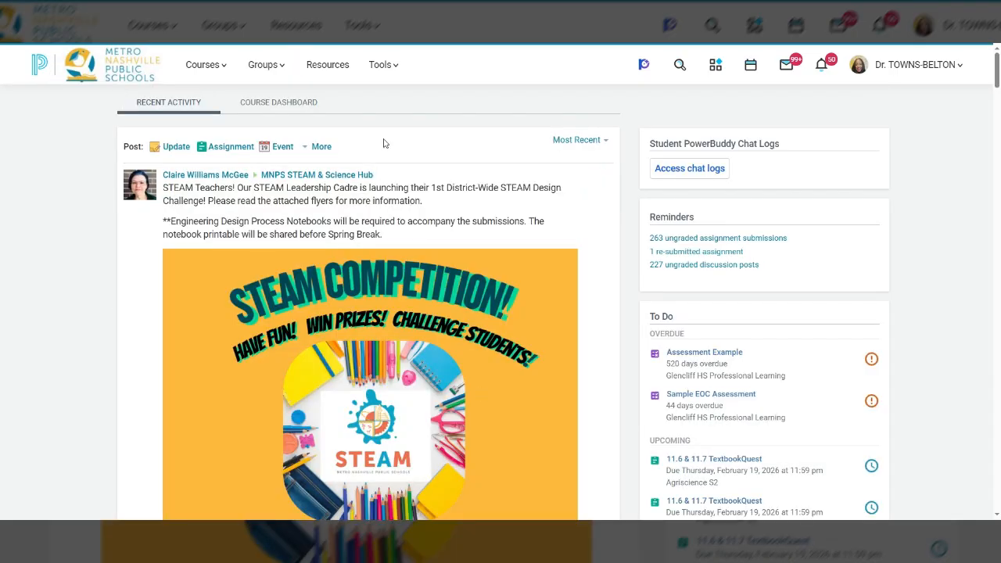
pyautogui.click(339, 62)
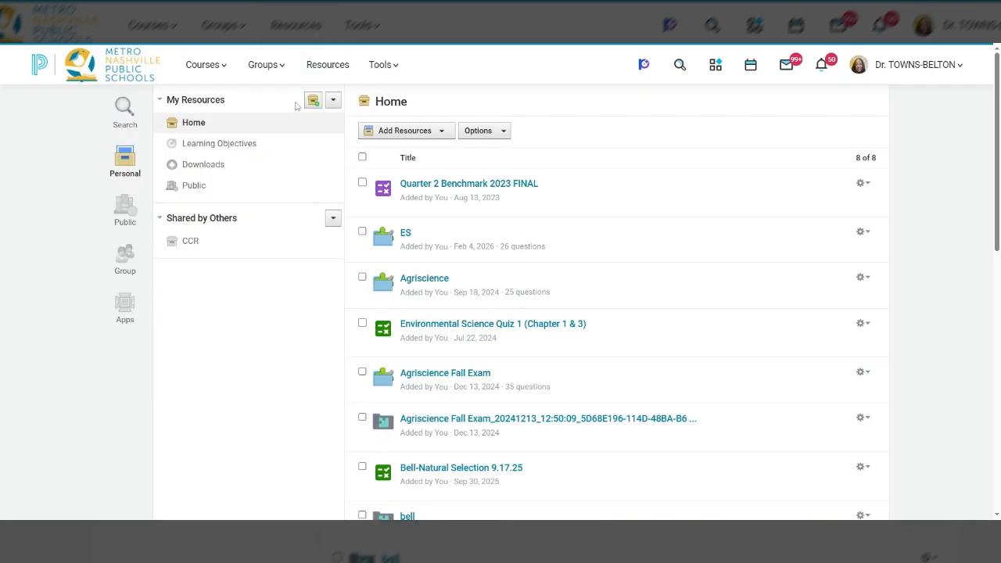
pyautogui.click(215, 149)
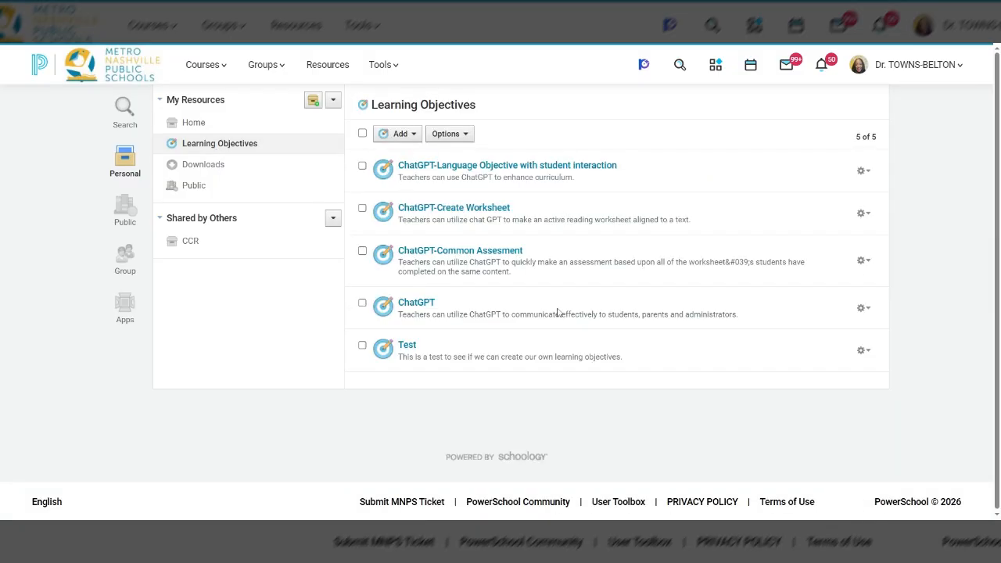
# Step: Start a new custom learning objective titled "This is a Test!"
pyautogui.click(397, 134)
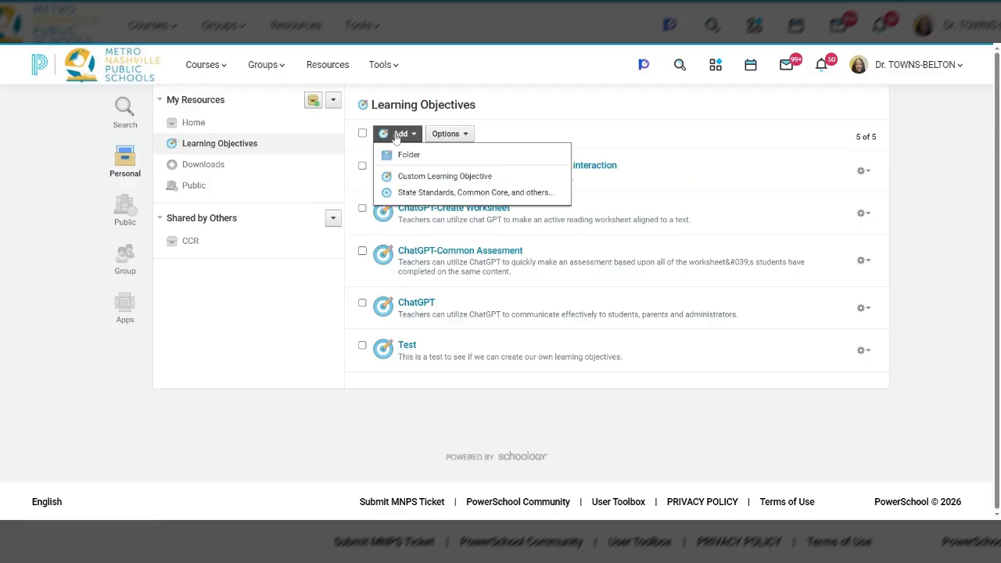
pyautogui.click(402, 178)
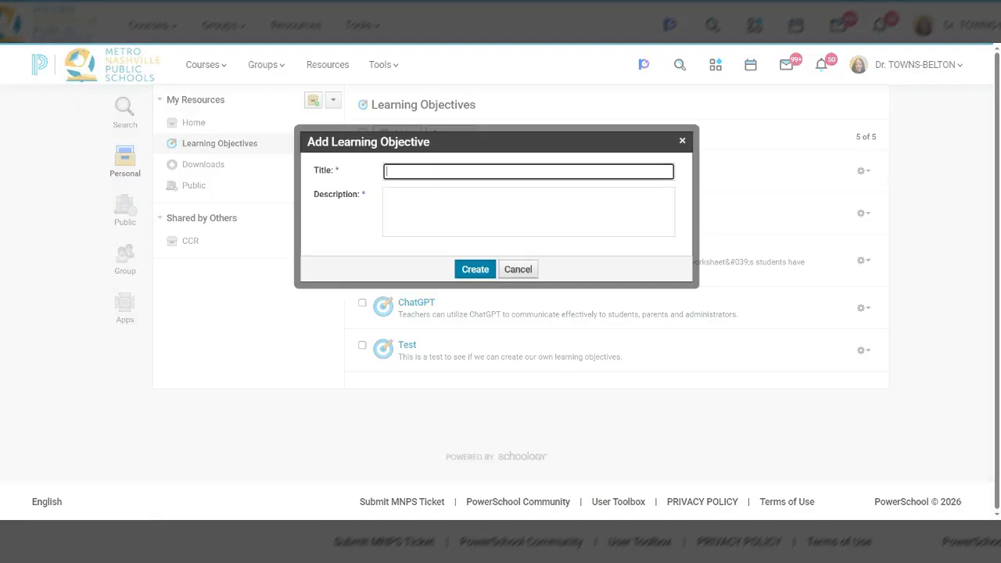
pyautogui.write('This is a Test!')
# Step: Describe the learning objective as "I am trying to see if we can create our own learning objectives in Schoology!" and create it
pyautogui.click(528, 211)
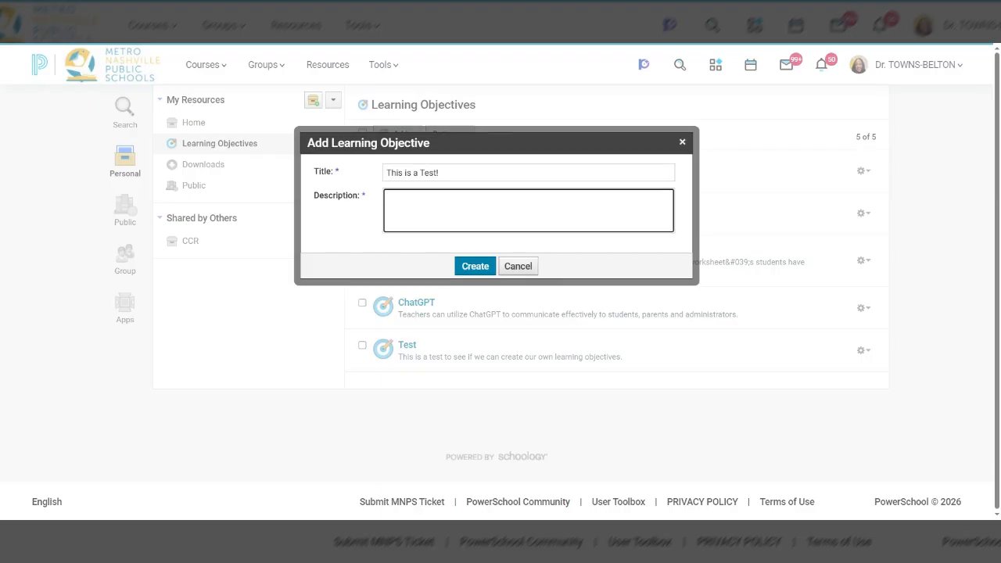
pyautogui.write('I am trying to see if we can create our')
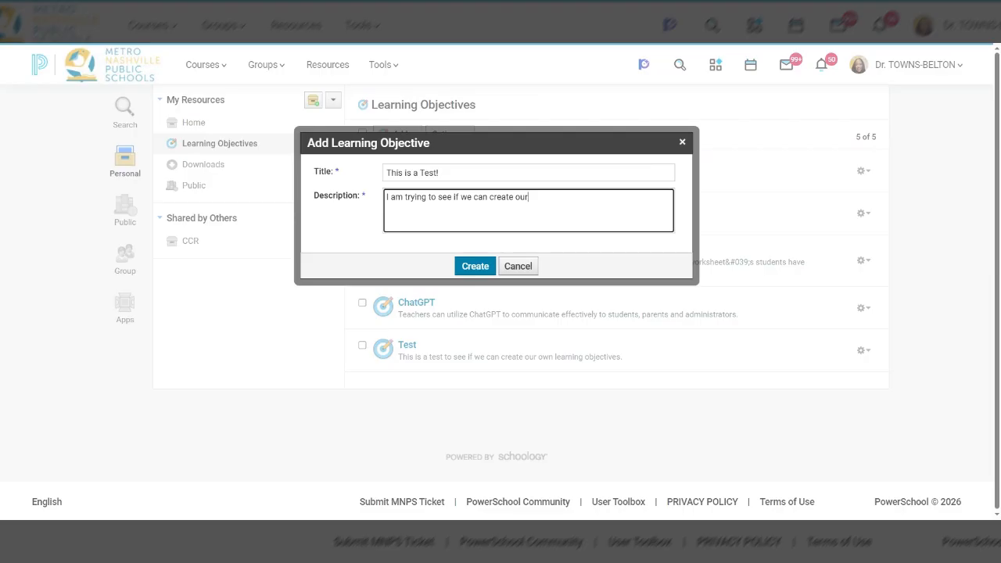
pyautogui.write(' own learning objectives in schoology!')
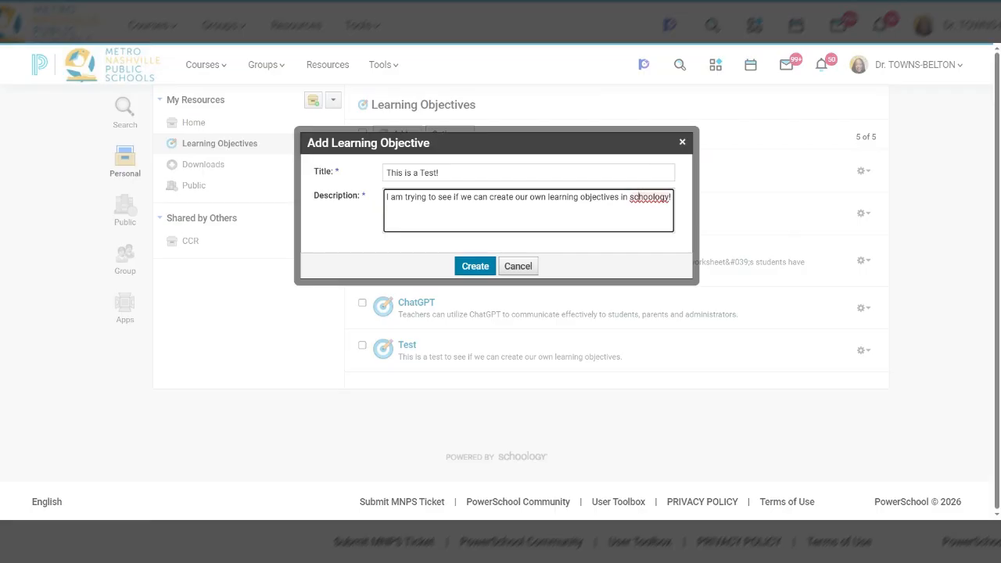
pyautogui.click(639, 198)
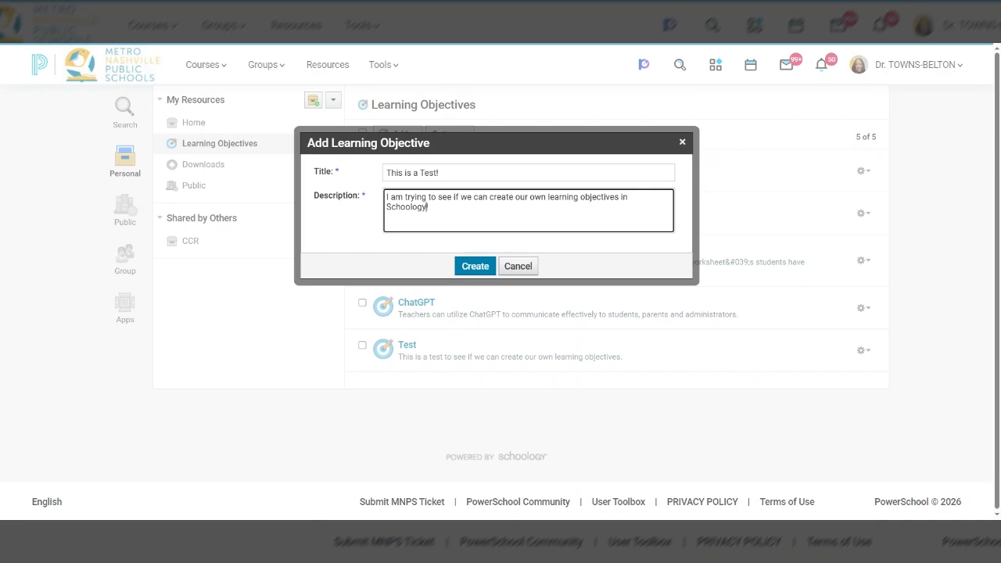
pyautogui.click(475, 265)
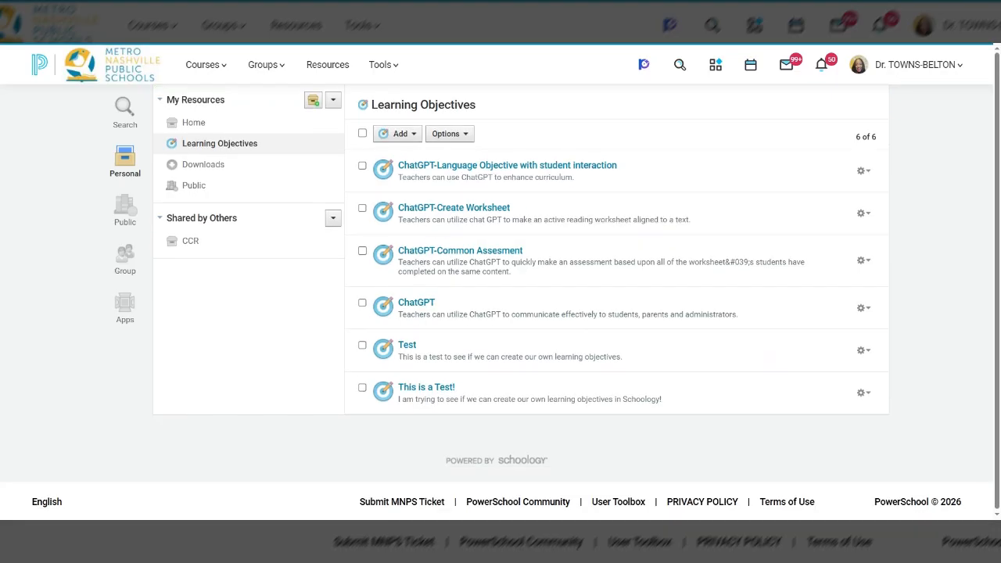
# Step: Open the questions of the Standards Based Assessment Demo in the Science Team Folder: 2023-2024 course
pyautogui.click(328, 65)
pyautogui.click(187, 64)
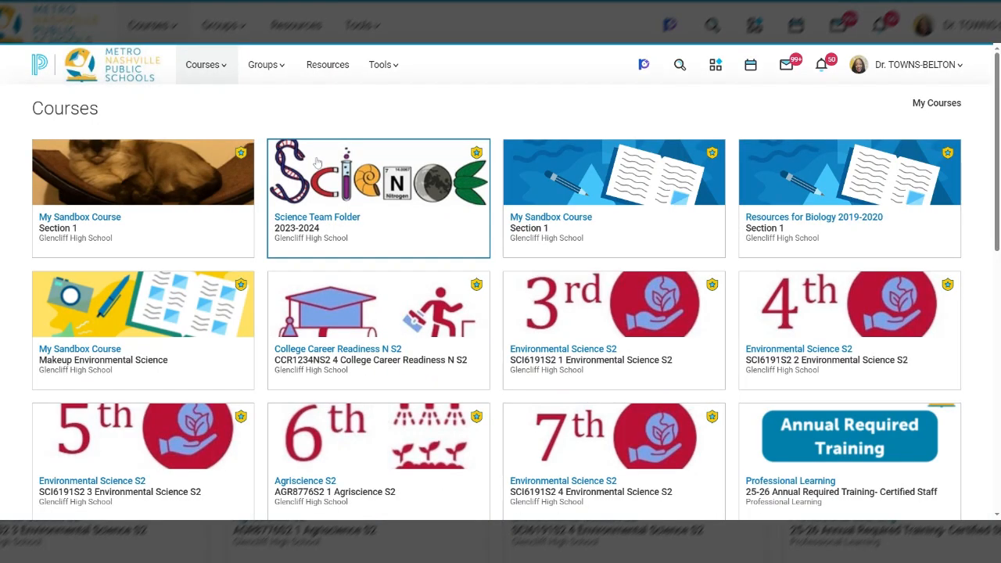
pyautogui.click(318, 162)
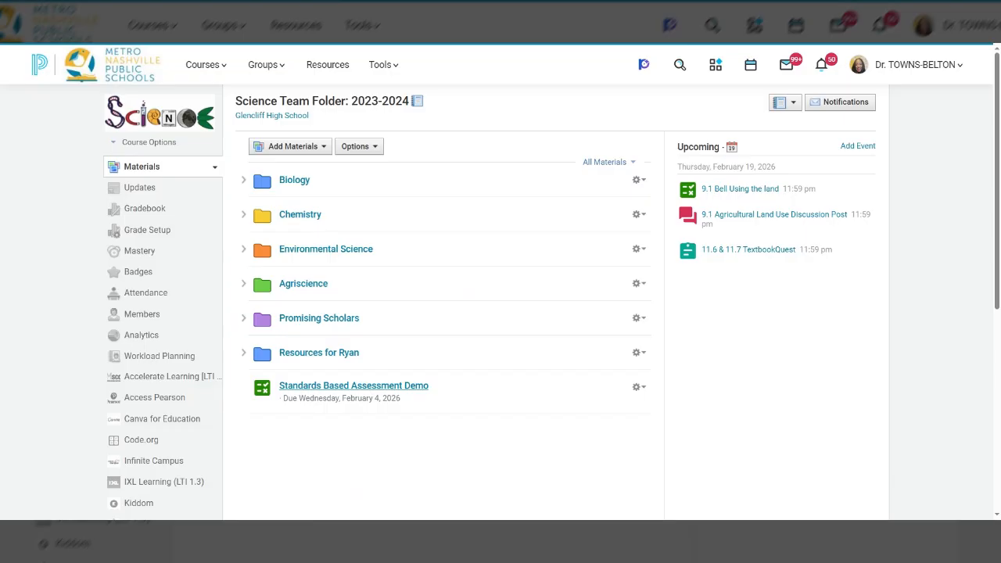
pyautogui.click(391, 387)
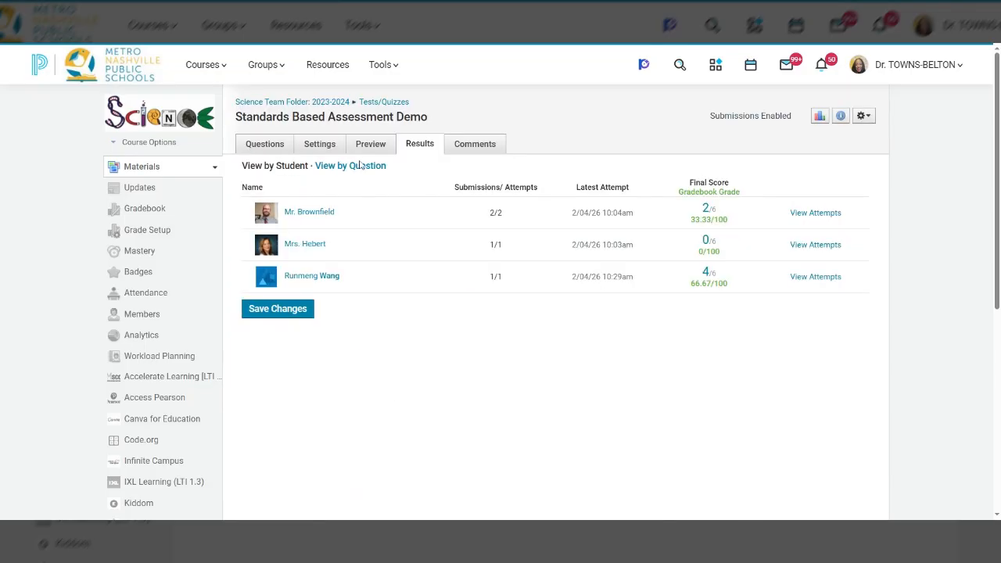
pyautogui.click(286, 148)
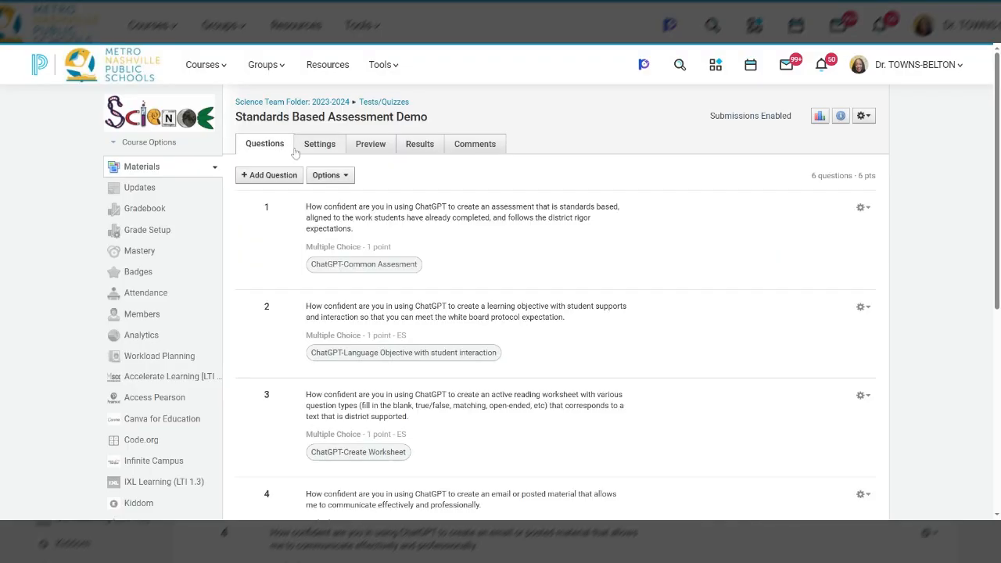
# Step: Examine the assessment's questions and the learning objectives each one is aligned to
pyautogui.scroll(-5, 457, 230)
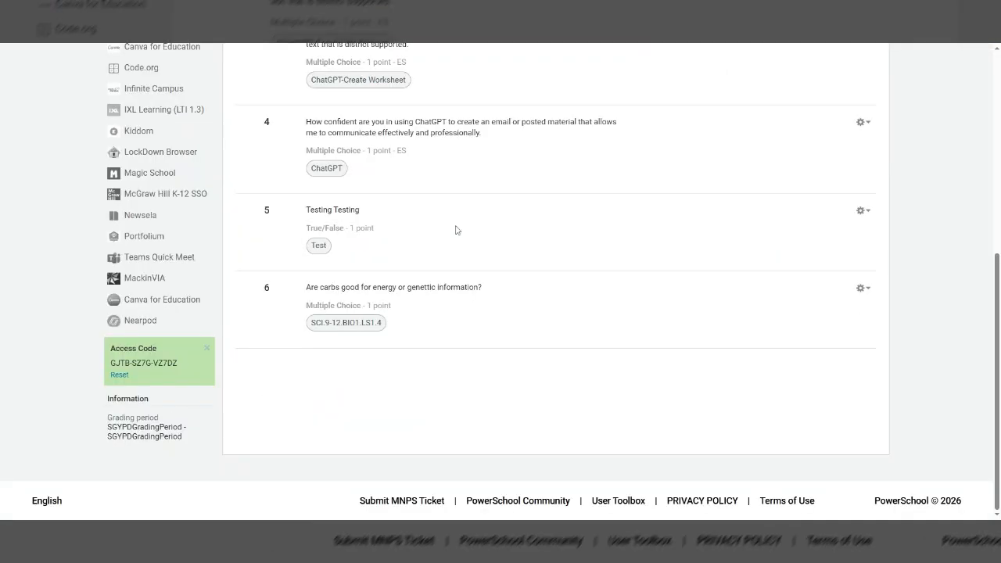
pyautogui.scroll(5, 457, 230)
pyautogui.scroll(-3, 415, 274)
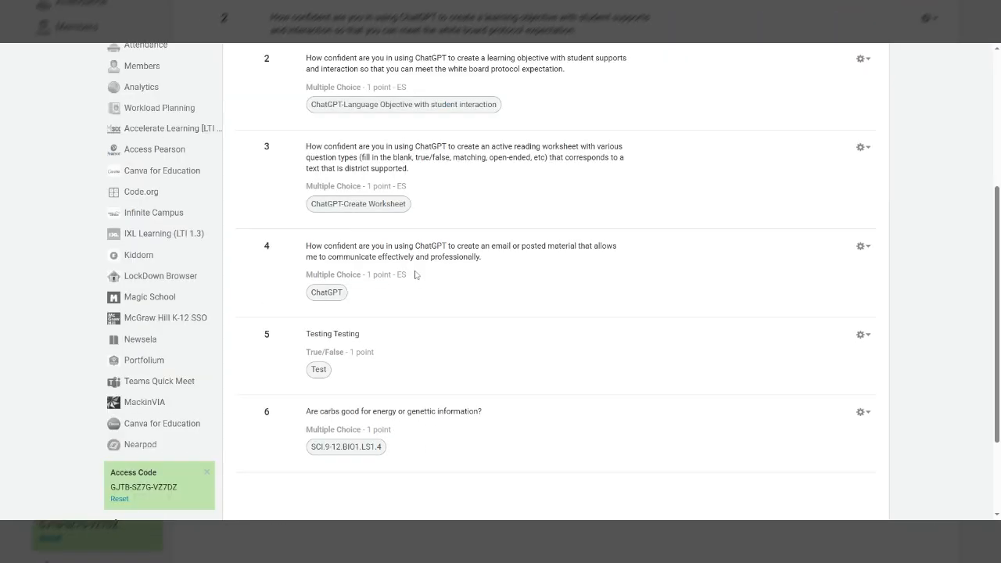
pyautogui.scroll(-2, 415, 274)
pyautogui.scroll(3, 415, 285)
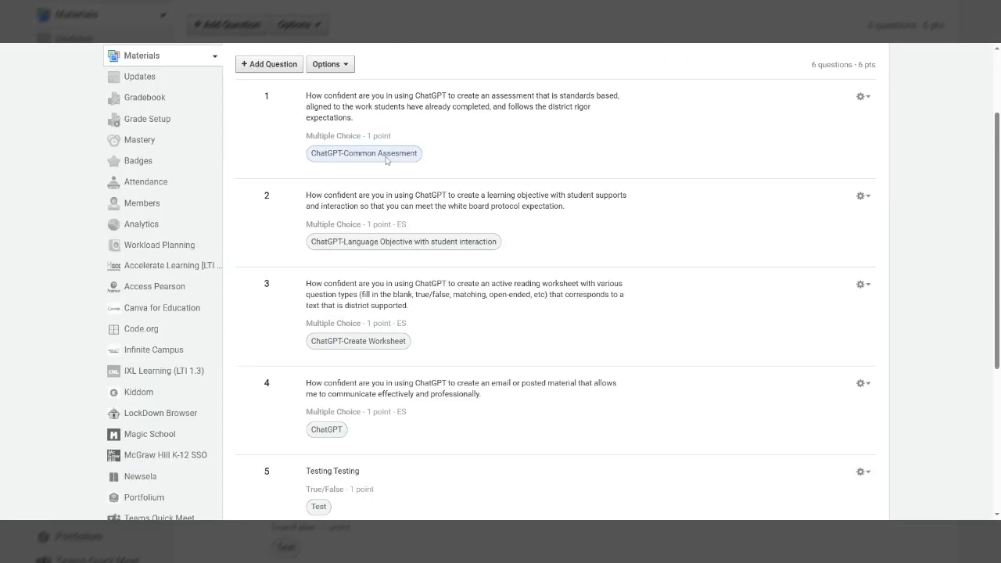
pyautogui.scroll(-2, 362, 404)
pyautogui.scroll(-1, 366, 383)
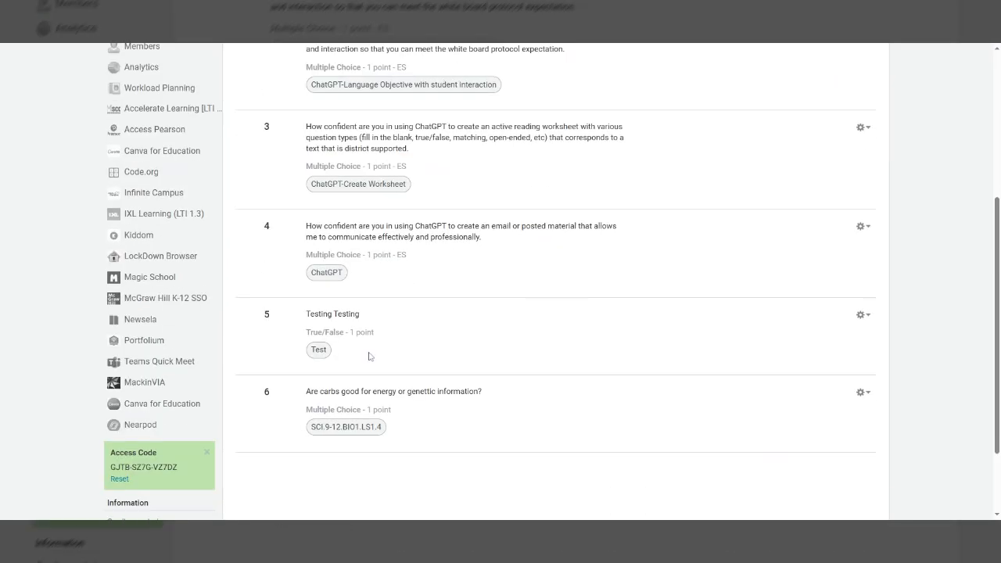
pyautogui.scroll(5, 420, 431)
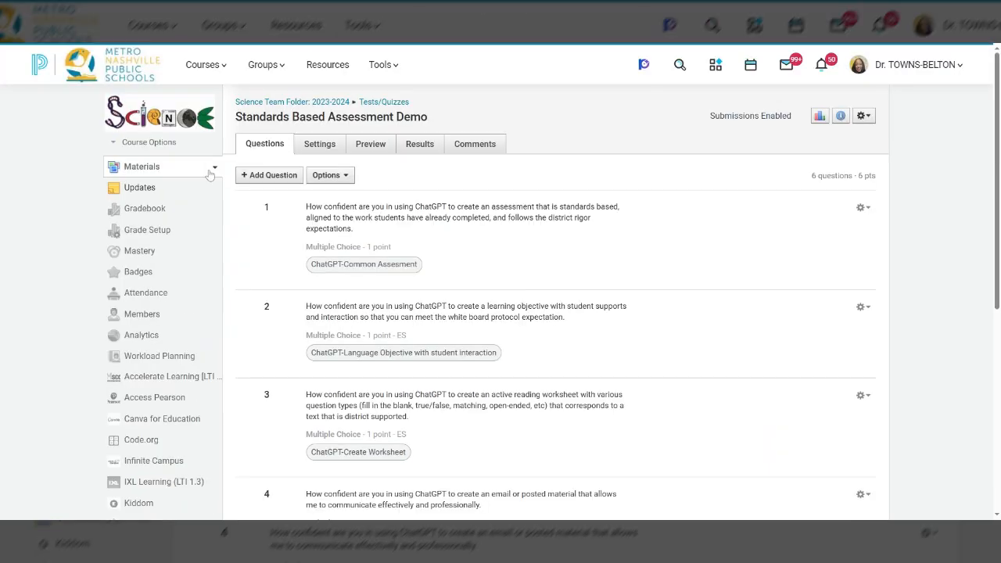
# Step: Draft a new True/False question reading "Photosynthesis requires oxygen." with False as the correct answer
pyautogui.click(262, 176)
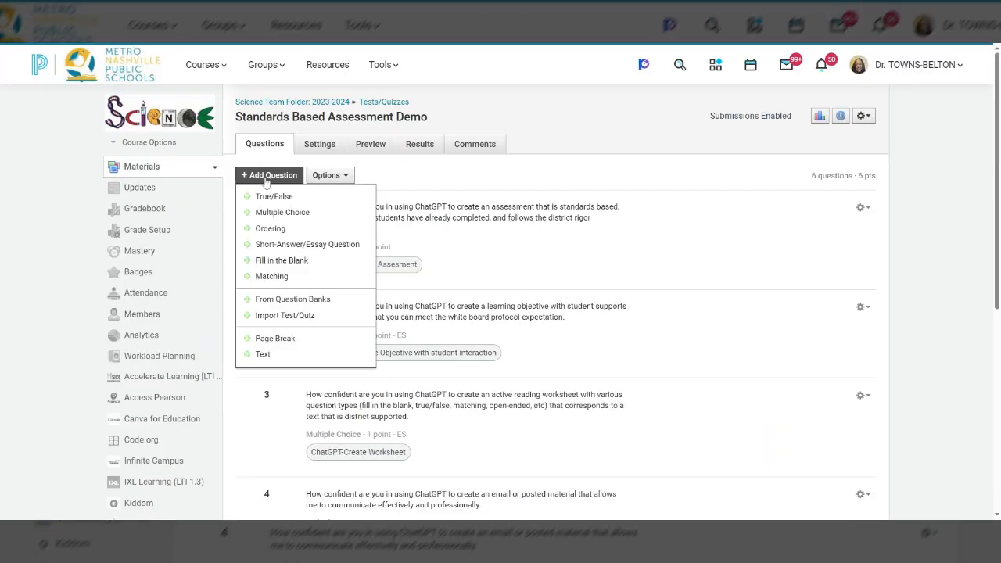
pyautogui.click(266, 178)
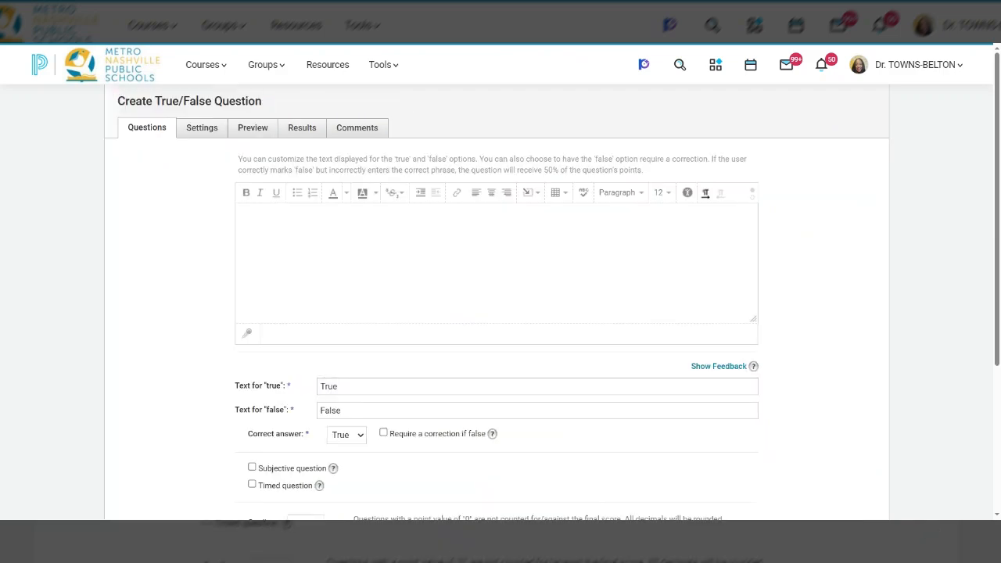
pyautogui.write('Photosynthesis requires oxygen.')
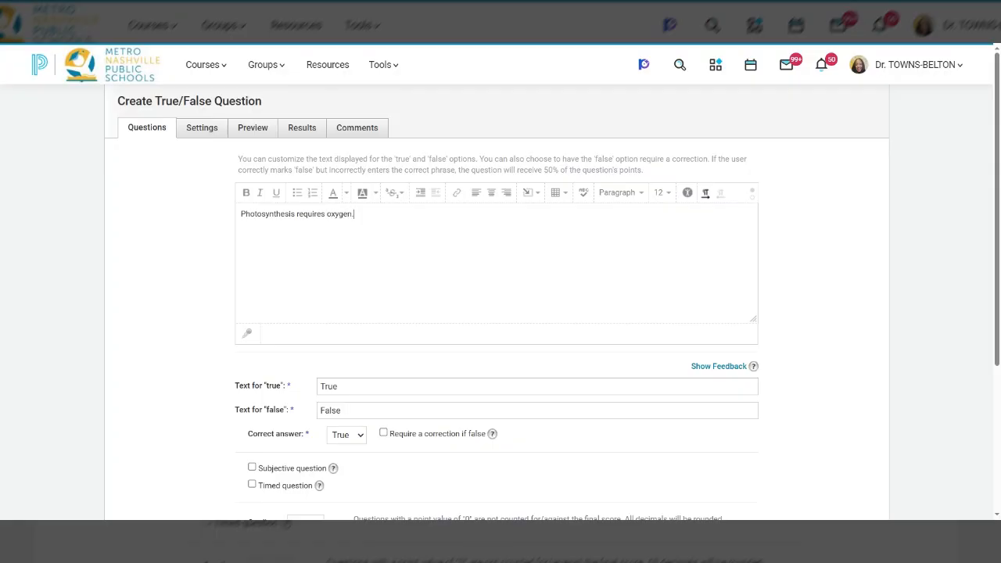
pyautogui.click(356, 435)
pyautogui.click(344, 459)
# Step: Start aligning the question to a learning objective and browse the Tennessee academic state standards to Science (2022), Biology I
pyautogui.scroll(-2, 438, 459)
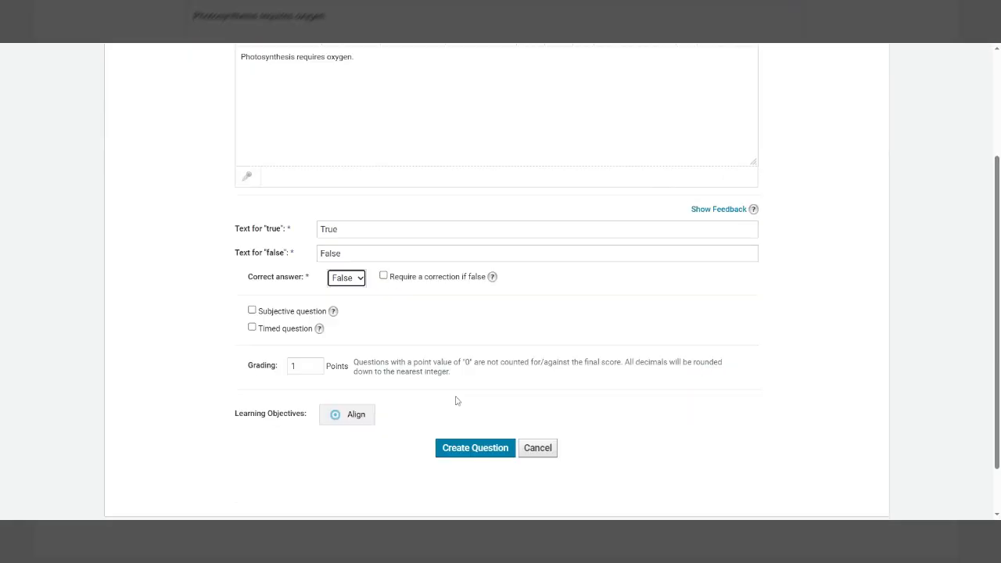
pyautogui.click(344, 422)
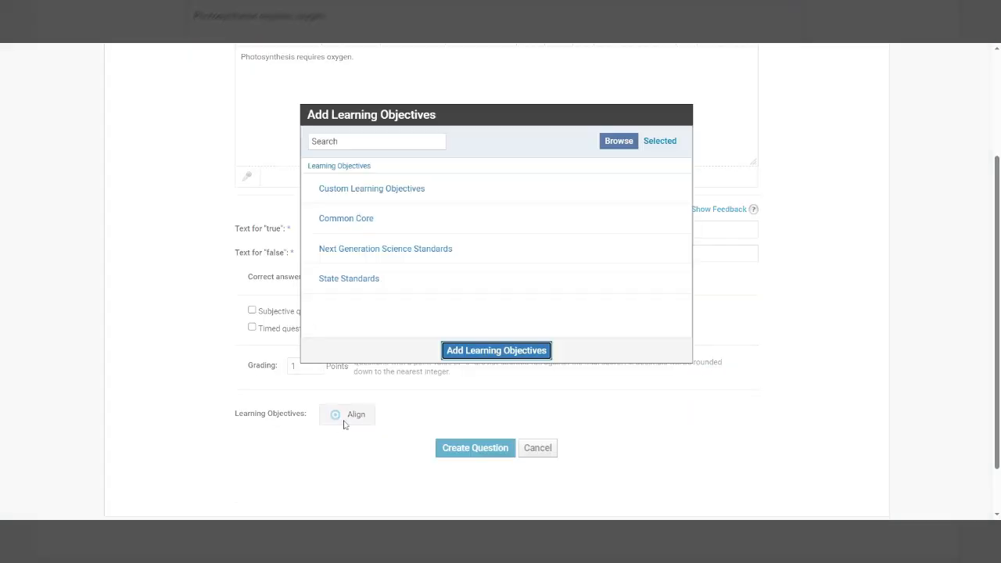
pyautogui.click(359, 280)
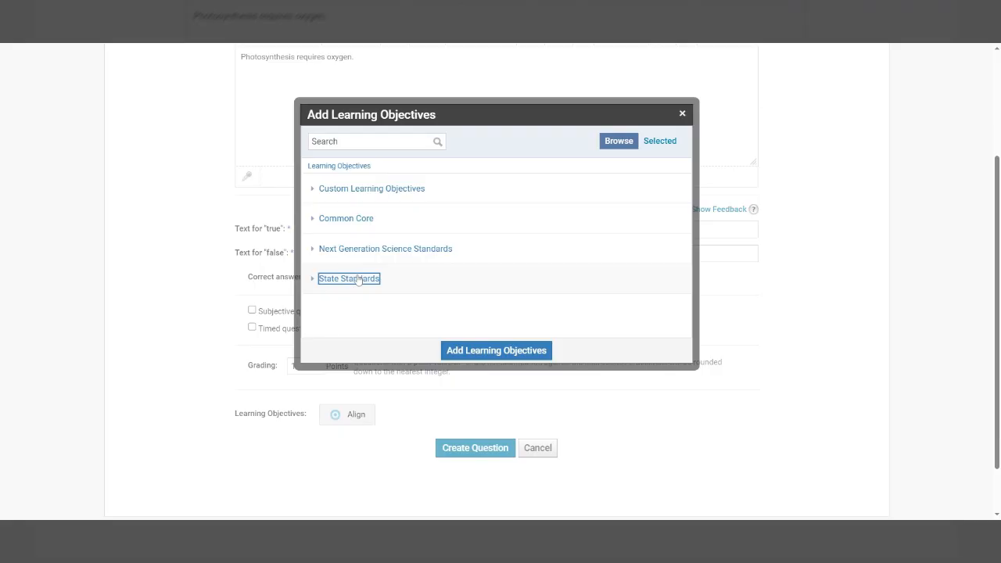
pyautogui.click(343, 190)
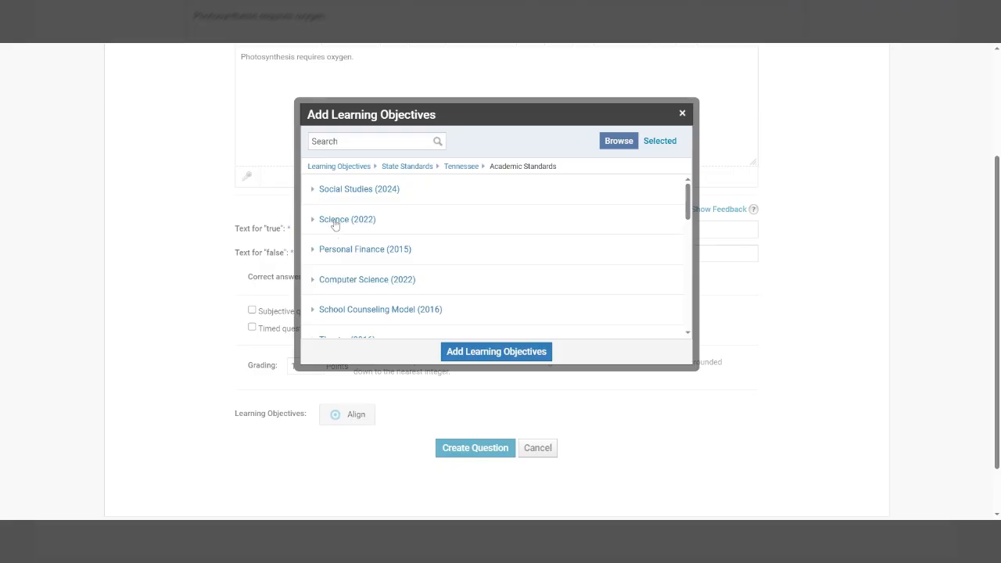
pyautogui.click(335, 221)
pyautogui.scroll(-3, 335, 222)
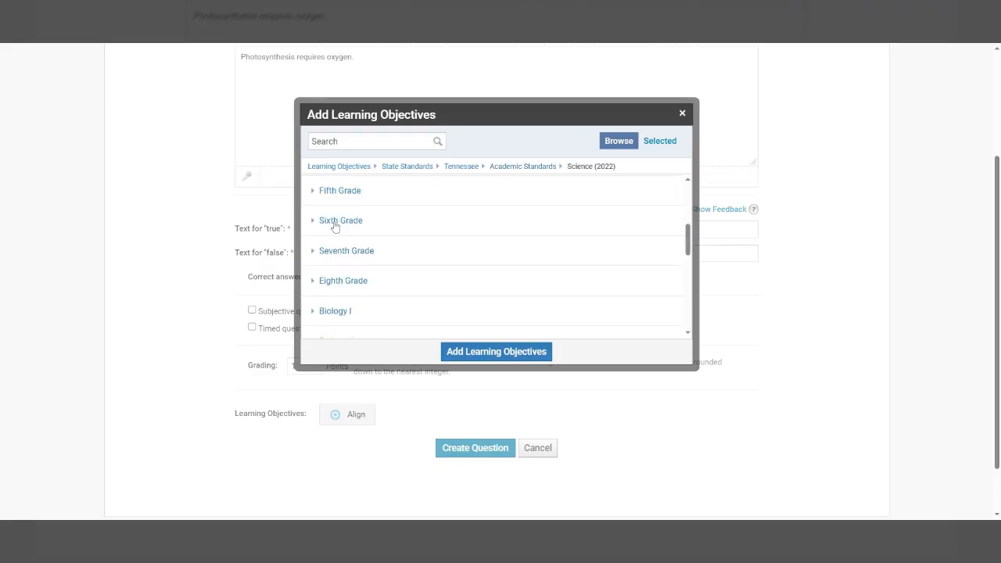
pyautogui.scroll(-1, 335, 225)
pyautogui.click(337, 260)
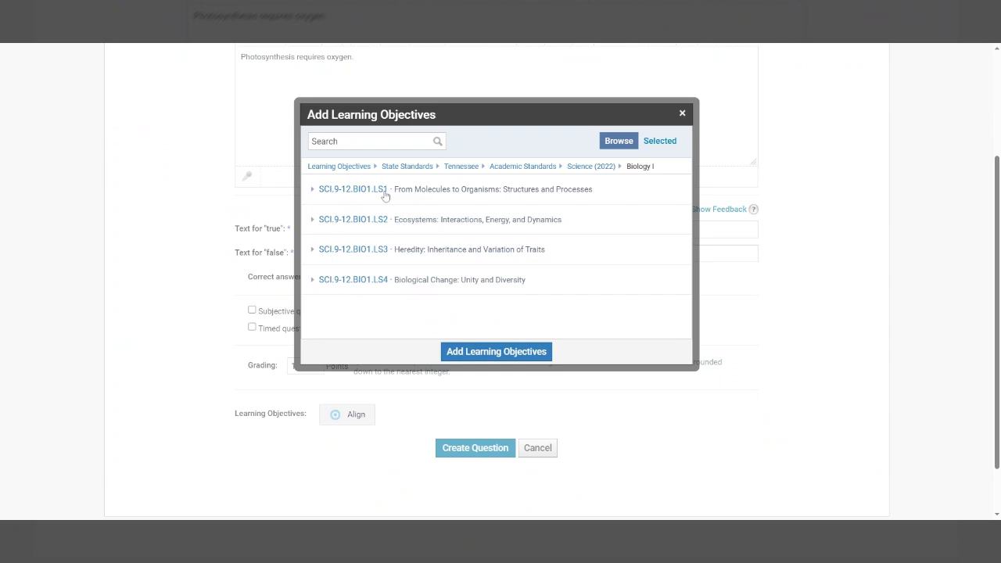
# Step: Align the question to the photosynthesis standard SCI.9-12.BIO1.LS1.4 within SCI.9-12.BIO1.LS1
pyautogui.click(336, 192)
pyautogui.scroll(-1, 431, 210)
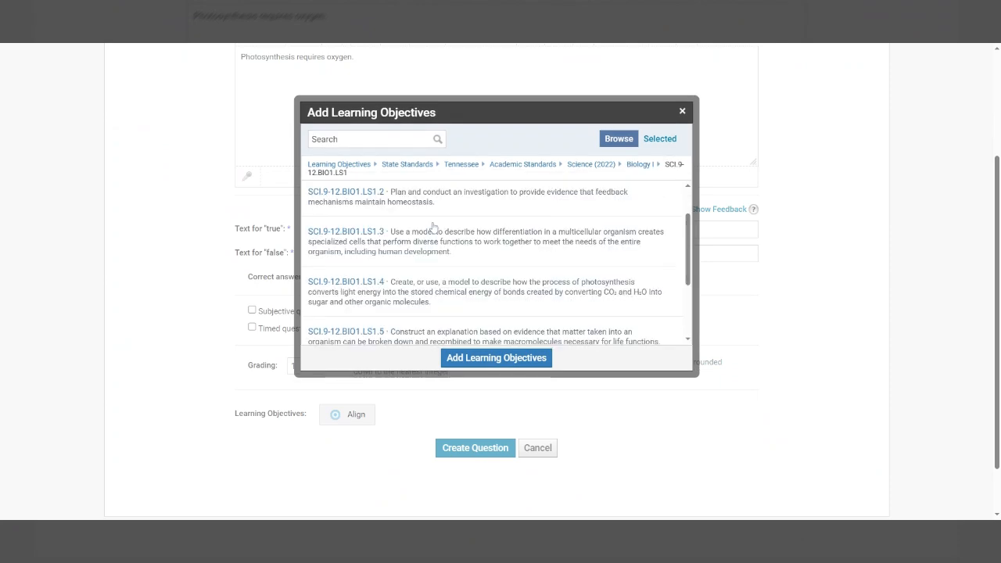
pyautogui.scroll(-2, 434, 226)
pyautogui.scroll(-1, 458, 270)
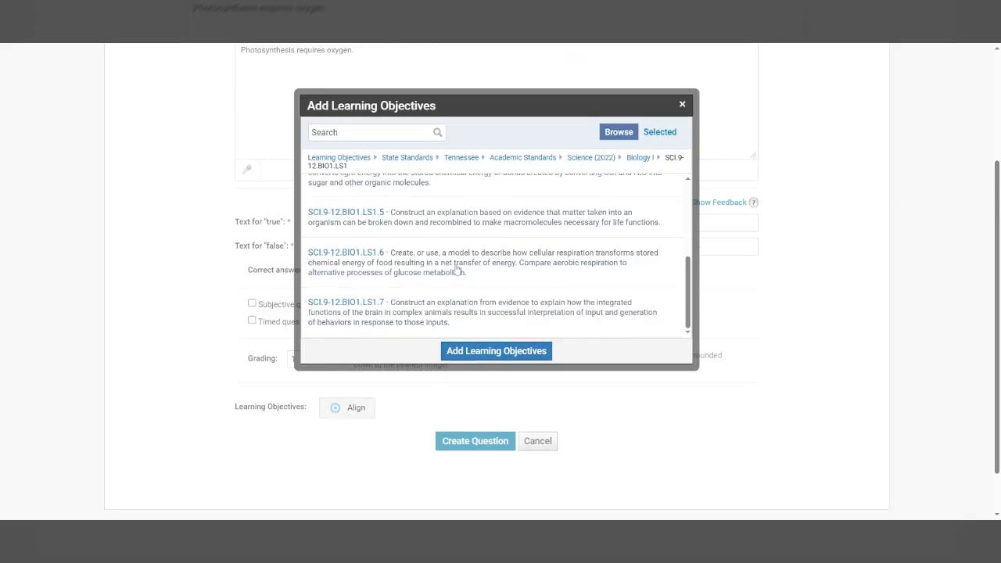
pyautogui.scroll(-1, 458, 270)
pyautogui.scroll(1, 473, 270)
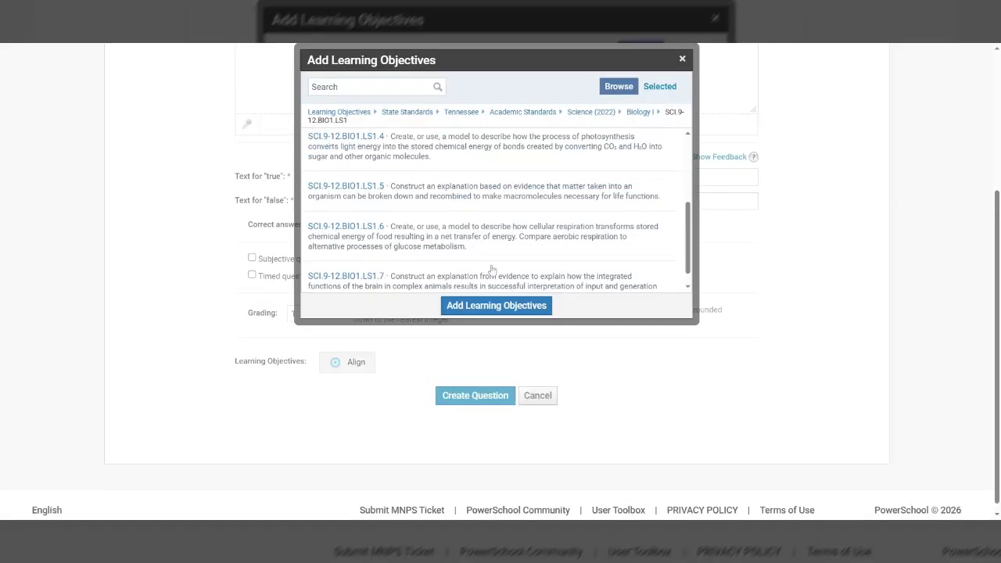
pyautogui.scroll(1, 492, 270)
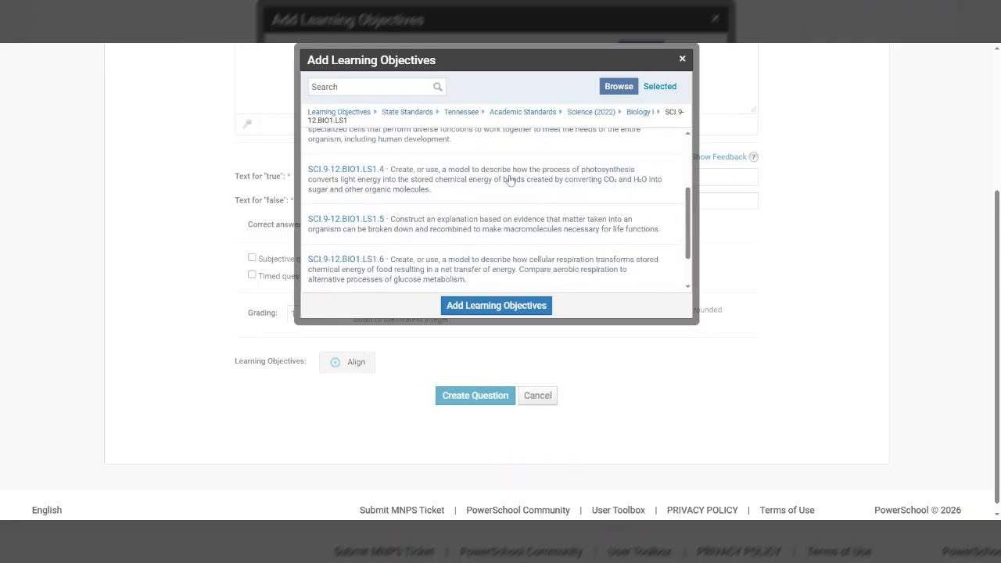
pyautogui.click(383, 182)
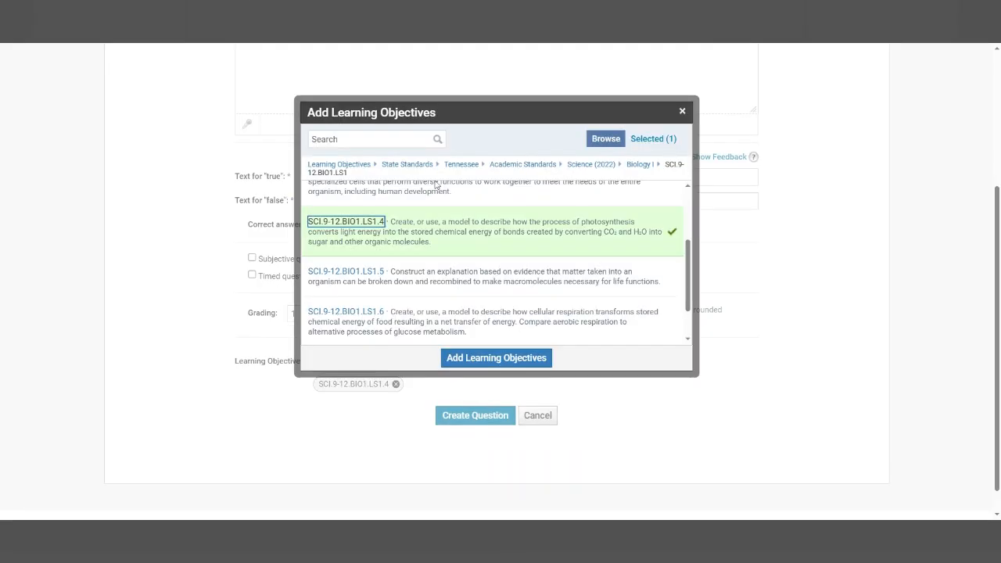
pyautogui.click(475, 359)
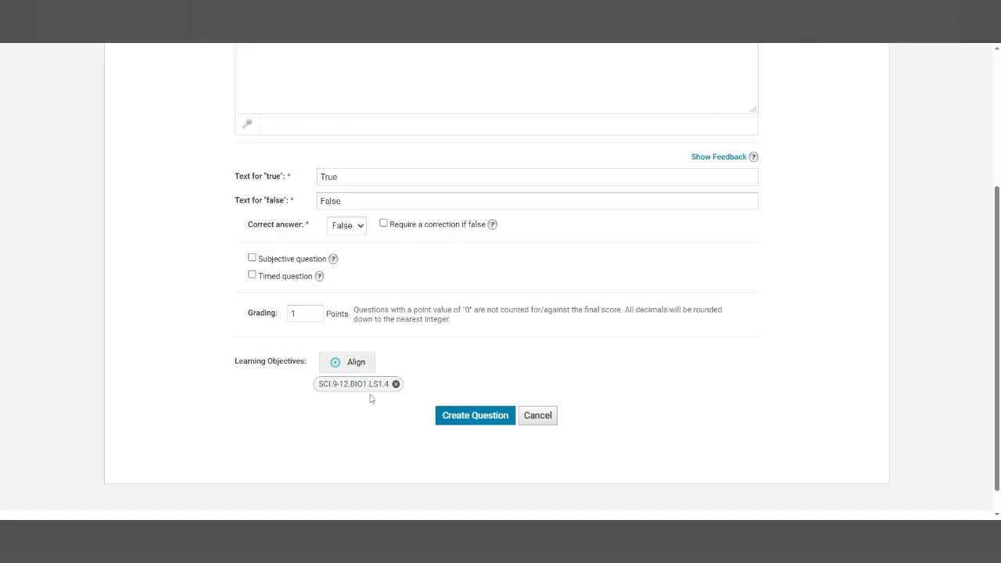
# Step: Review the drafted photosynthesis question with its aligned standard and create it in the assessment
pyautogui.scroll(1, 372, 398)
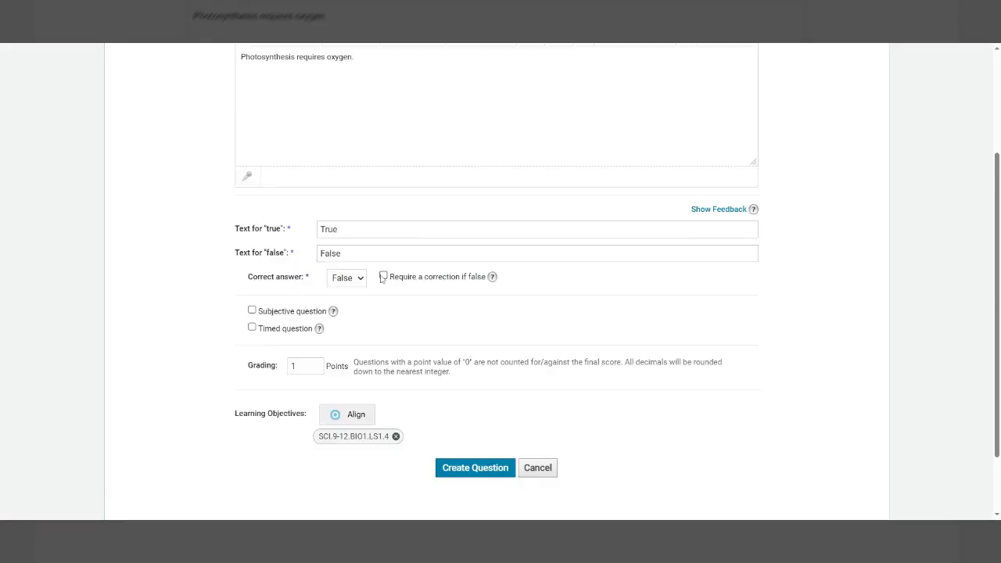
pyautogui.scroll(1, 383, 278)
pyautogui.scroll(-2, 453, 389)
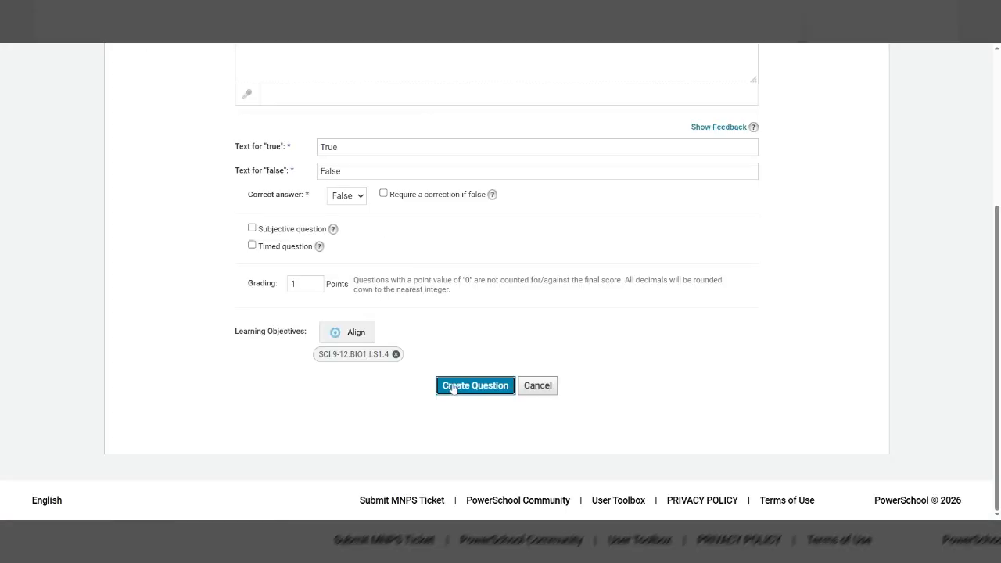
pyautogui.click(453, 389)
# Step: Examine the assessment's question list, checking the newly saved photosynthesis question and the learning objectives aligned to each question
pyautogui.scroll(-1, 456, 391)
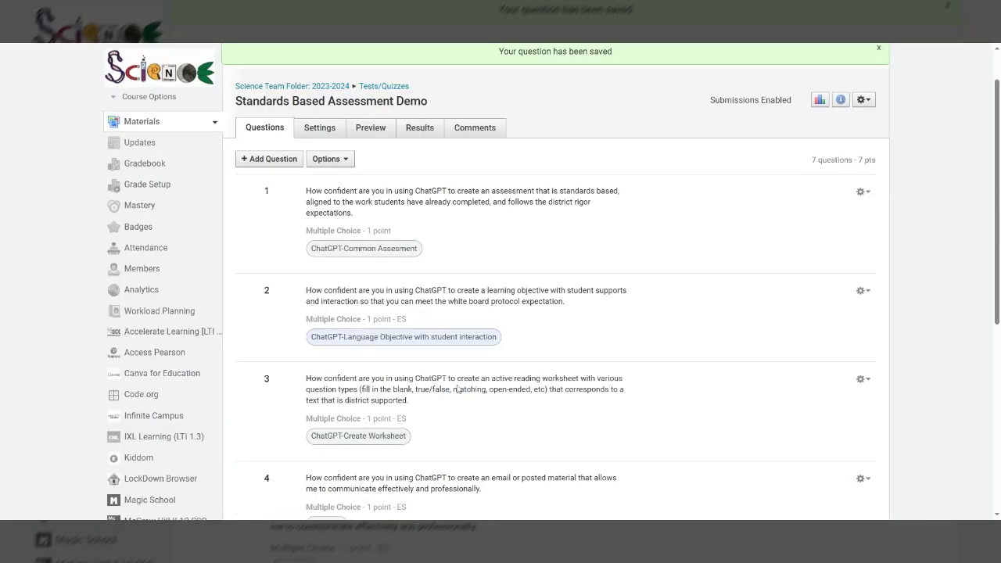
pyautogui.scroll(-3, 460, 395)
pyautogui.scroll(-3, 463, 403)
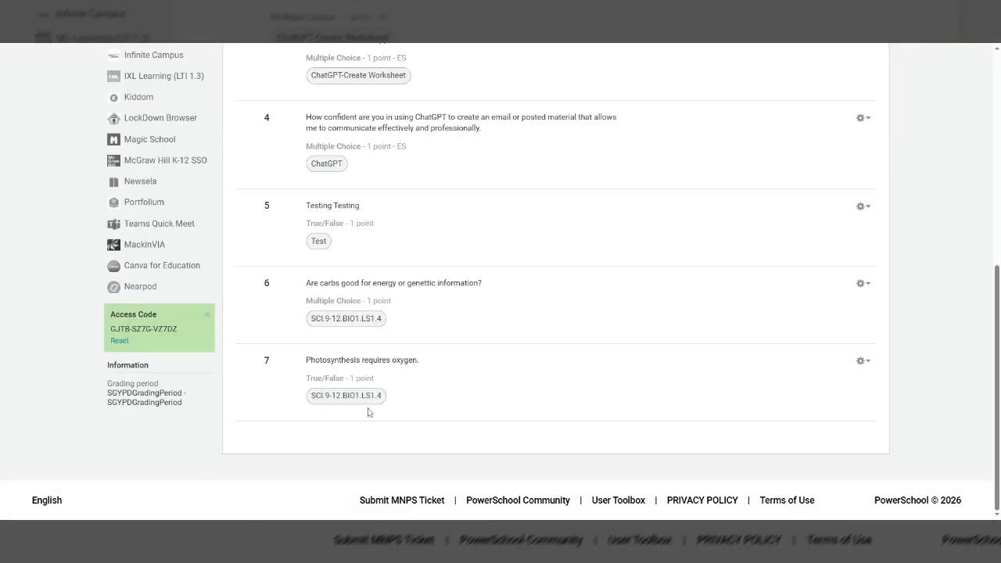
pyautogui.scroll(1, 359, 379)
pyautogui.scroll(5, 360, 379)
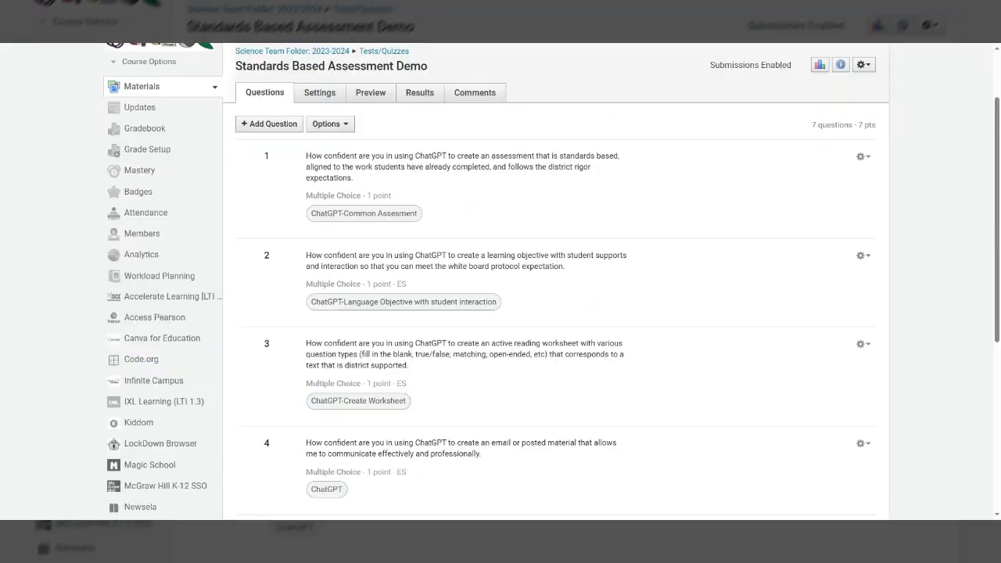
pyautogui.scroll(2, 342, 309)
pyautogui.scroll(-1, 342, 309)
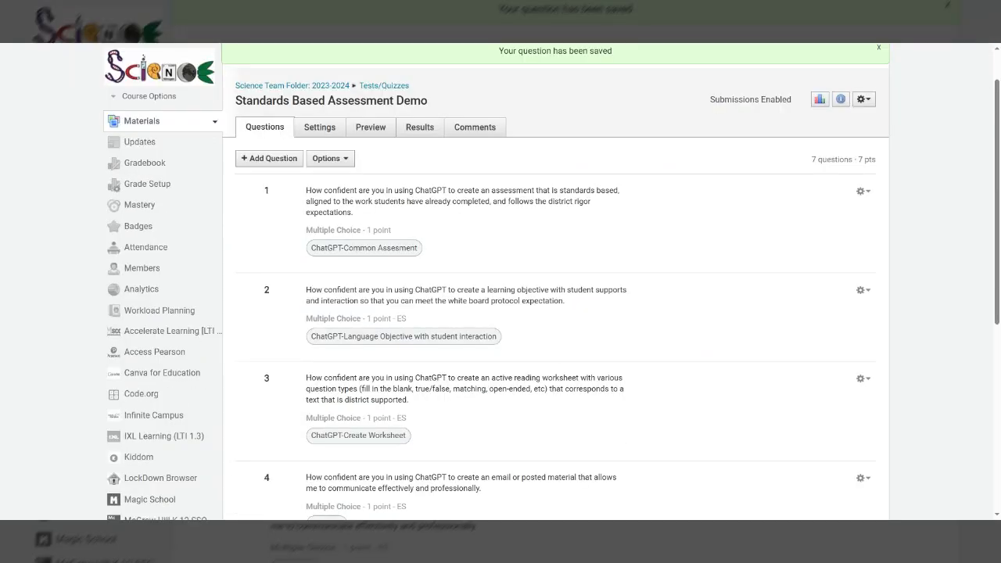
pyautogui.scroll(-4, 555, 281)
pyautogui.scroll(5, 388, 187)
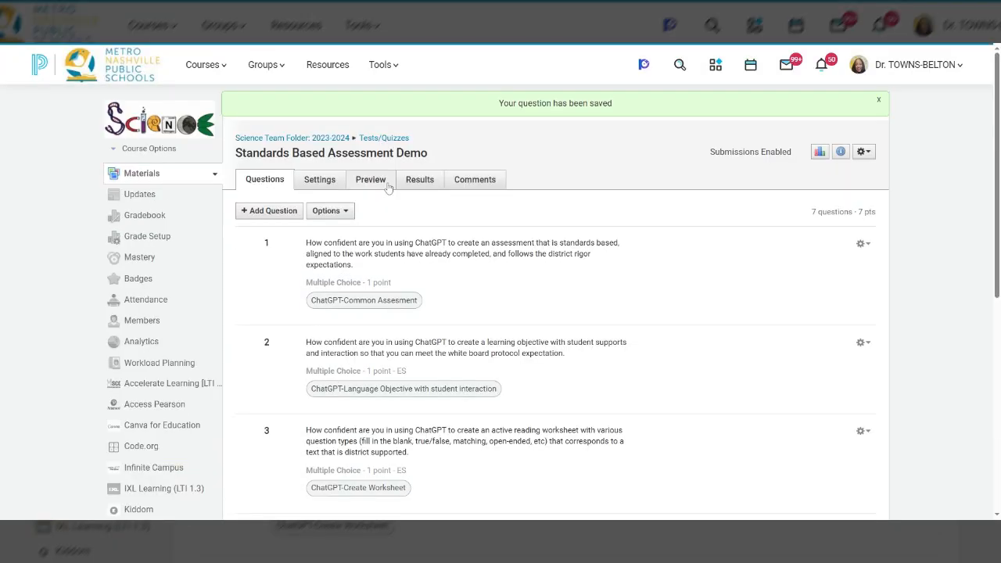
# Step: Start a new preview attempt of the Standards Based Assessment Demo and look through all its questions as a student sees them
pyautogui.click(372, 180)
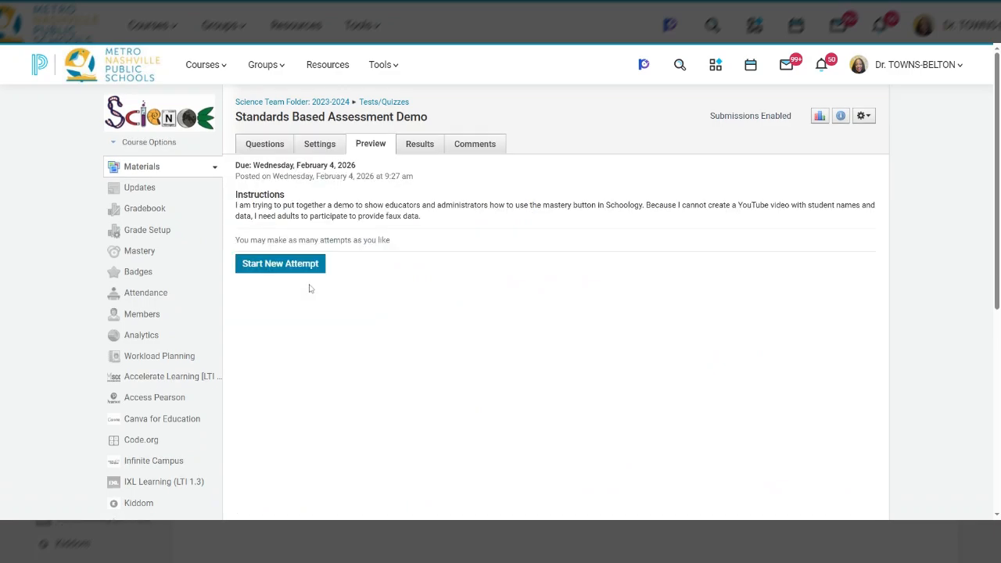
pyautogui.click(294, 266)
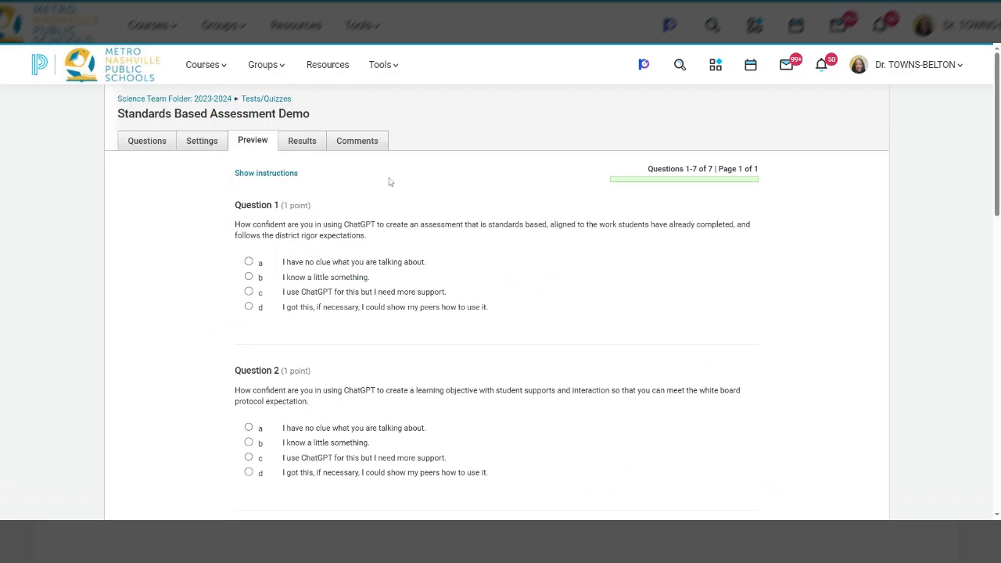
pyautogui.scroll(-3, 390, 181)
pyautogui.scroll(-6, 501, 281)
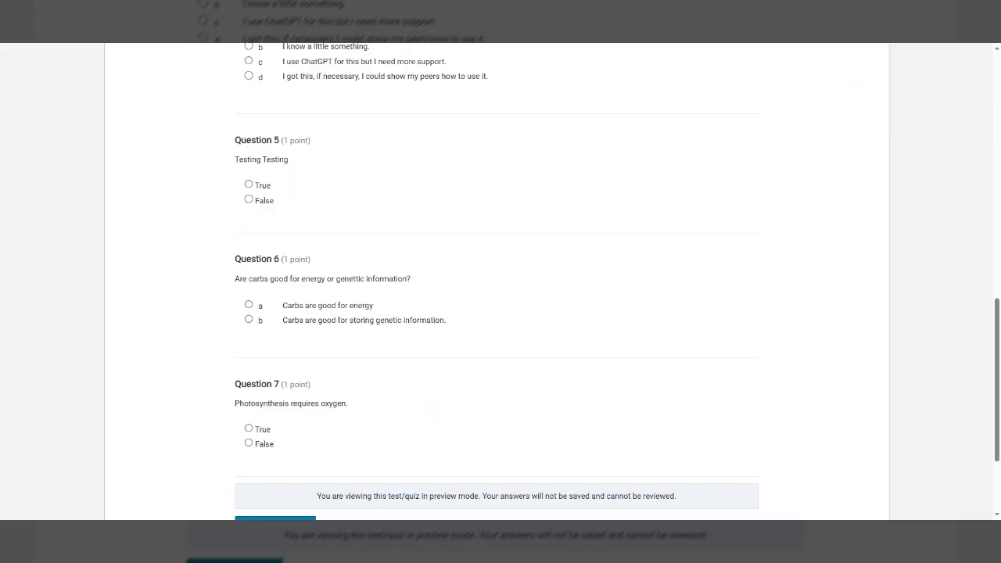
pyautogui.scroll(-2, 383, 290)
pyautogui.scroll(7, 383, 290)
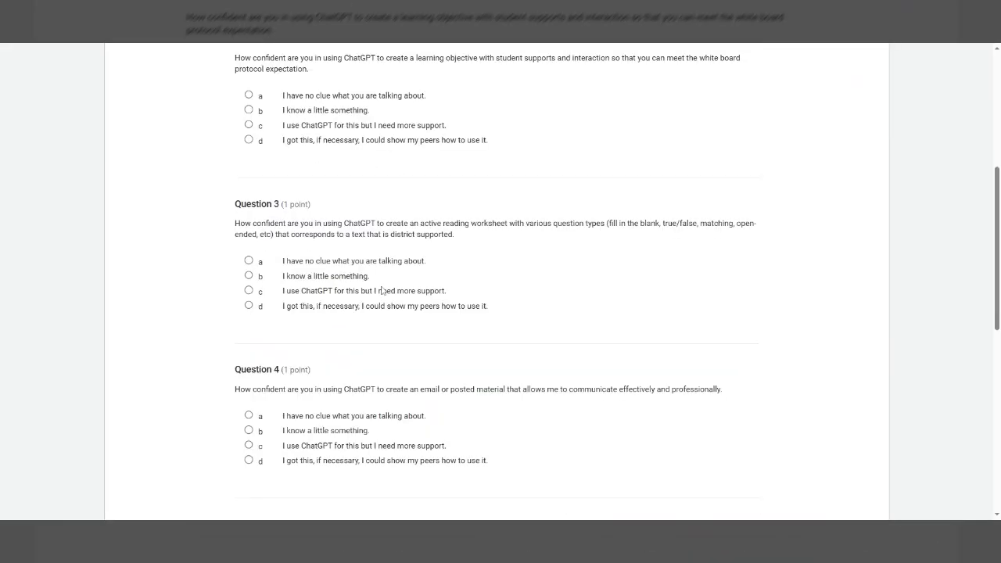
pyautogui.scroll(5, 383, 290)
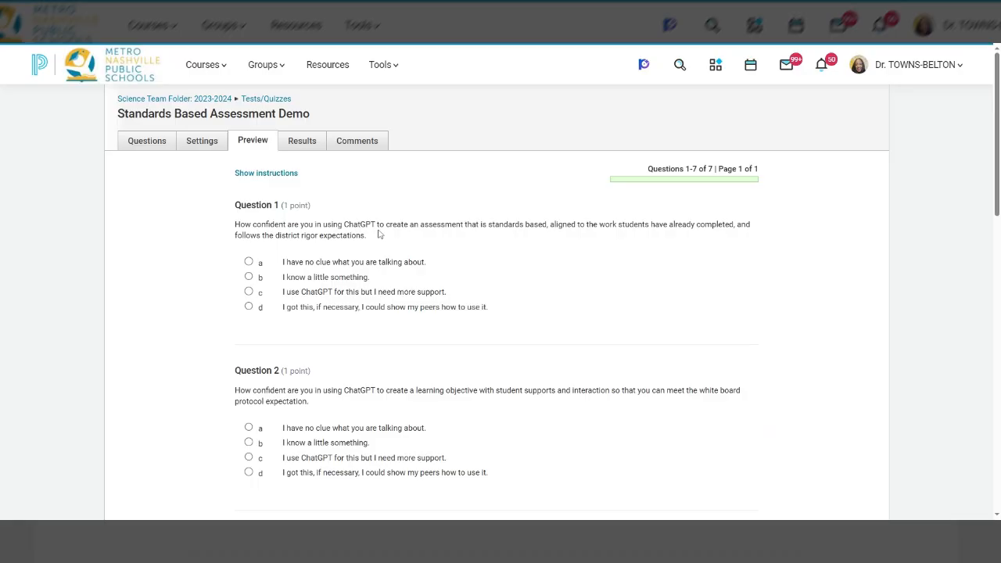
pyautogui.scroll(-8, 378, 234)
pyautogui.scroll(-3, 566, 321)
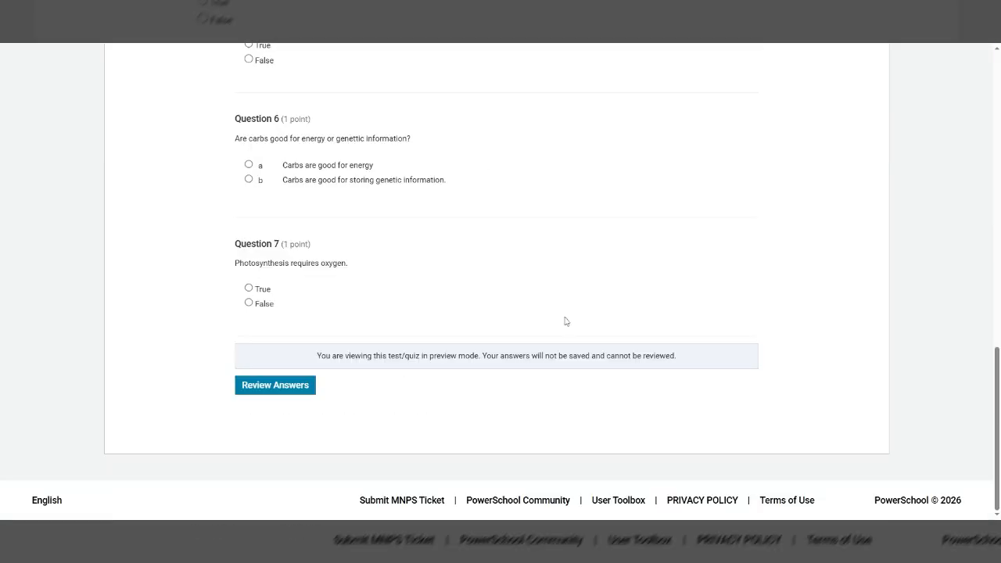
pyautogui.scroll(11, 510, 350)
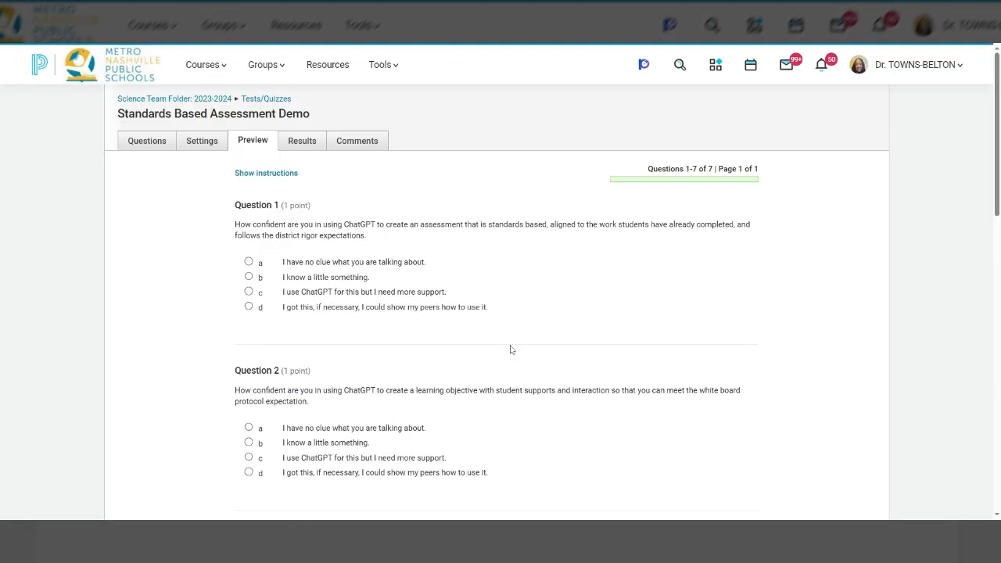
# Step: View the assessment's results by student and examine the course's Mastery averages and student scores for the ChatGPT learning objectives
pyautogui.click(302, 142)
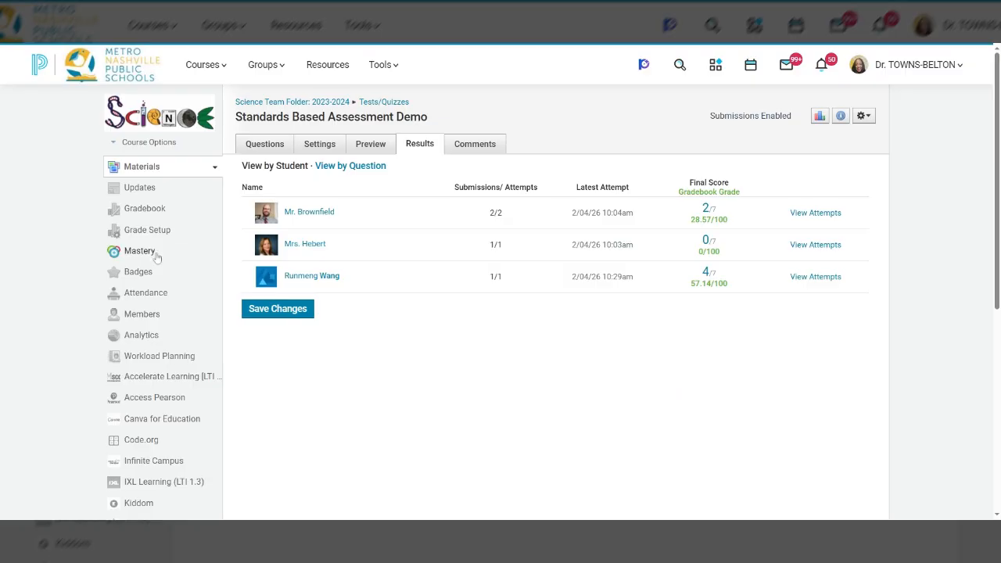
pyautogui.click(157, 254)
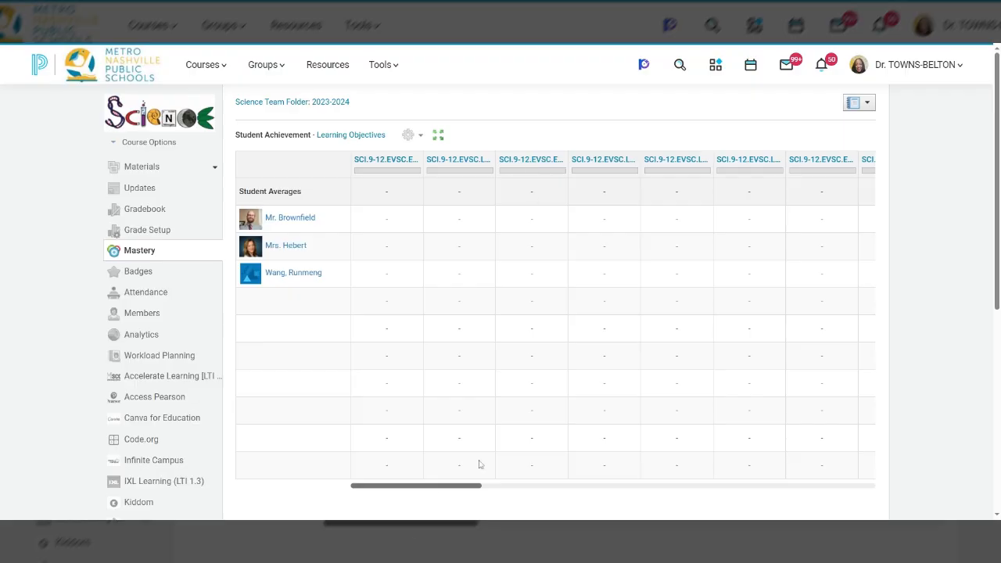
pyautogui.moveTo(430, 490); pyautogui.dragTo(827, 366)
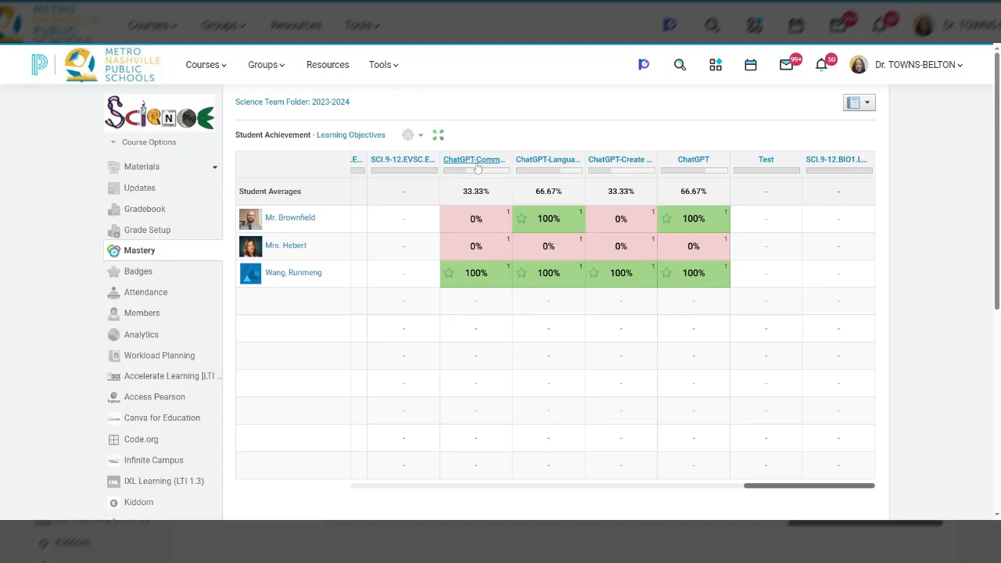
pyautogui.moveTo(477, 166)
pyautogui.moveTo(550, 164)
pyautogui.moveTo(614, 163)
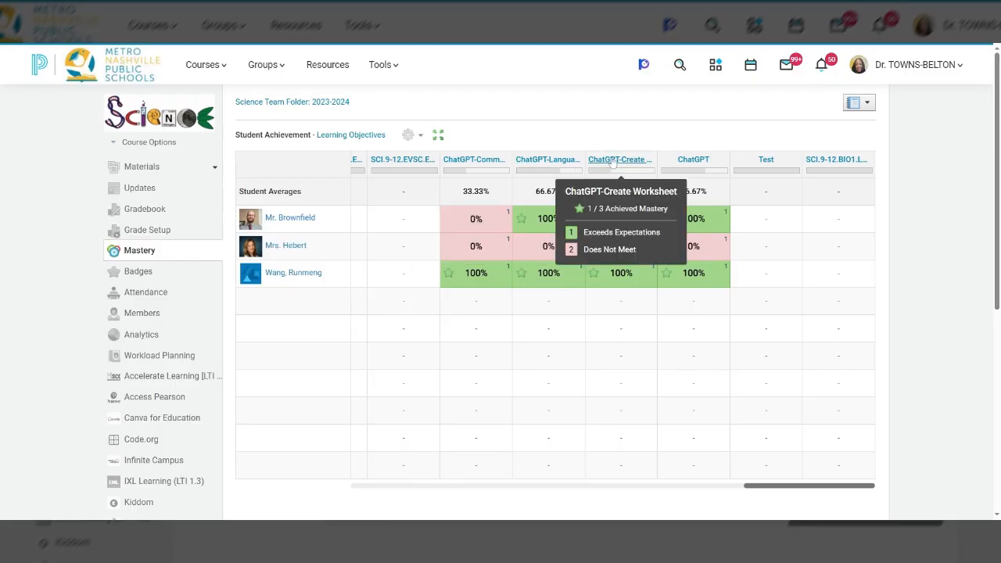
pyautogui.moveTo(692, 163)
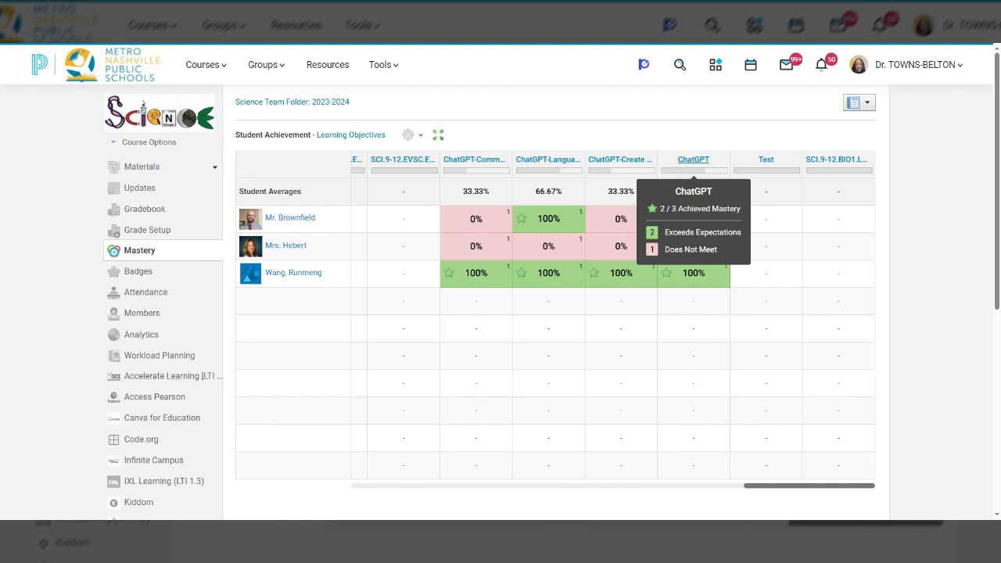
pyautogui.doubleClick(473, 191)
pyautogui.moveTo(473, 190); pyautogui.dragTo(716, 202)
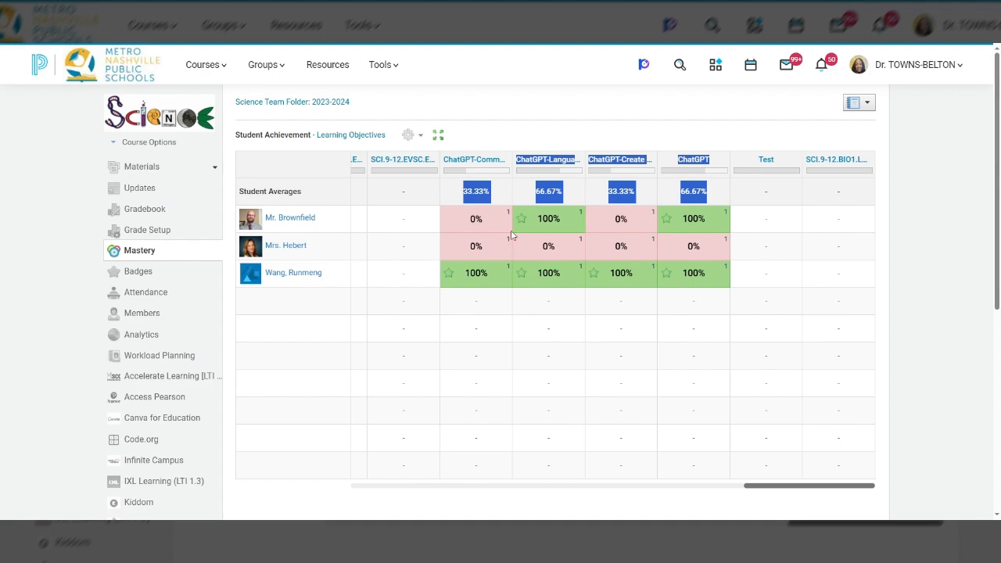
pyautogui.moveTo(508, 217)
# Step: Switch Mastery to the Learning Objectives view and look through the achievement charts of the environmental science (EVSC) standards
pyautogui.click(350, 135)
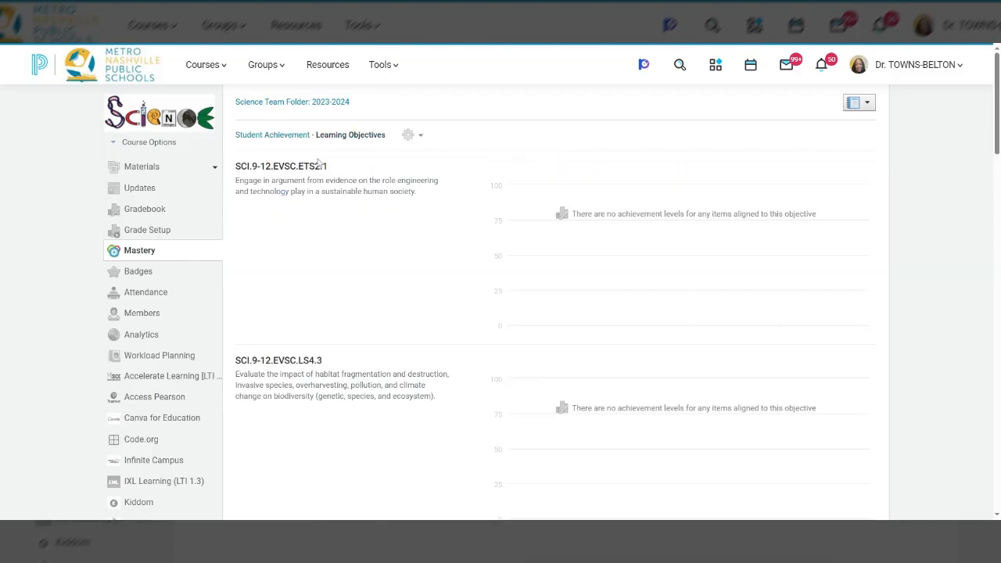
pyautogui.scroll(-3, 318, 163)
pyautogui.scroll(-3, 500, 282)
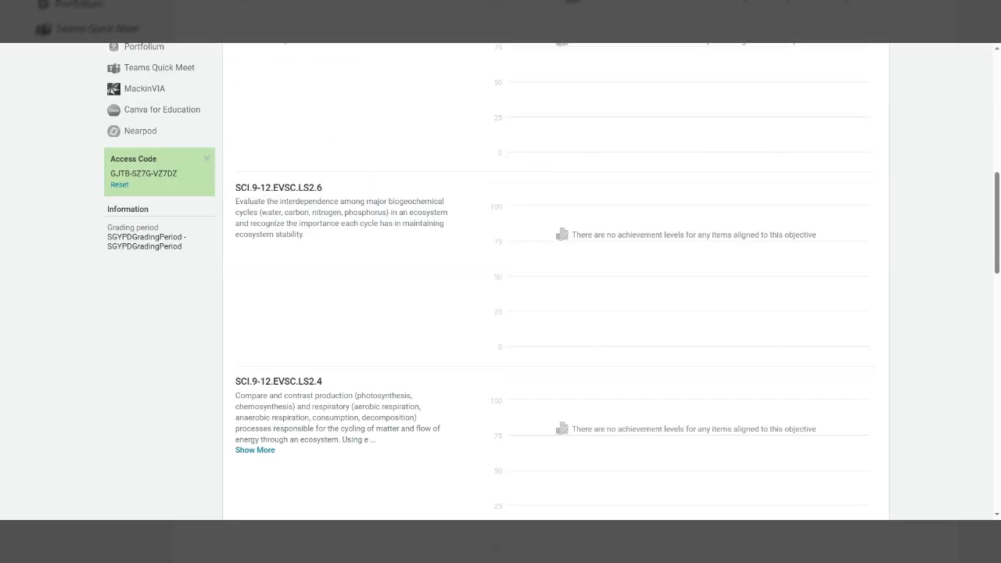
pyautogui.scroll(6, 500, 281)
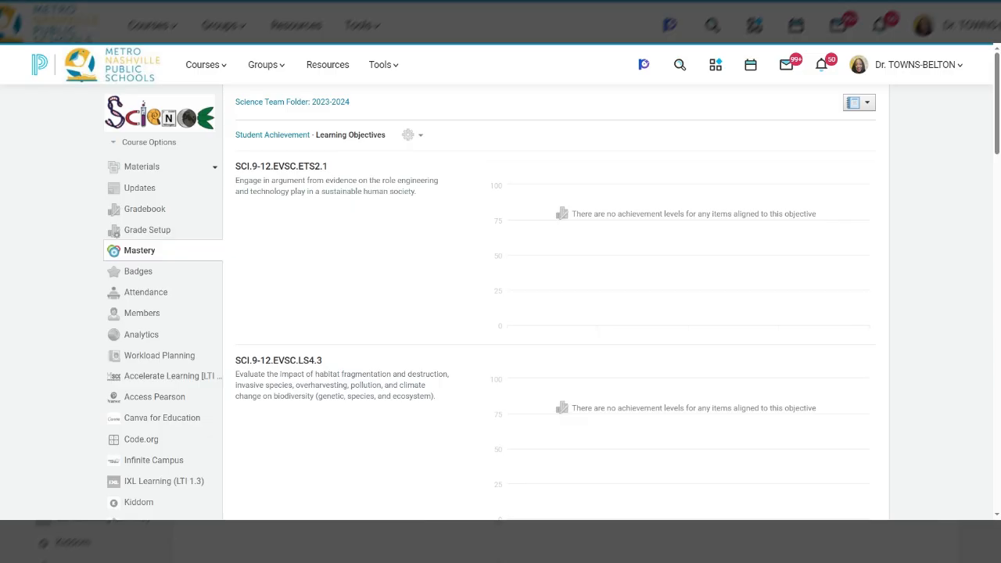
pyautogui.scroll(-3, 554, 220)
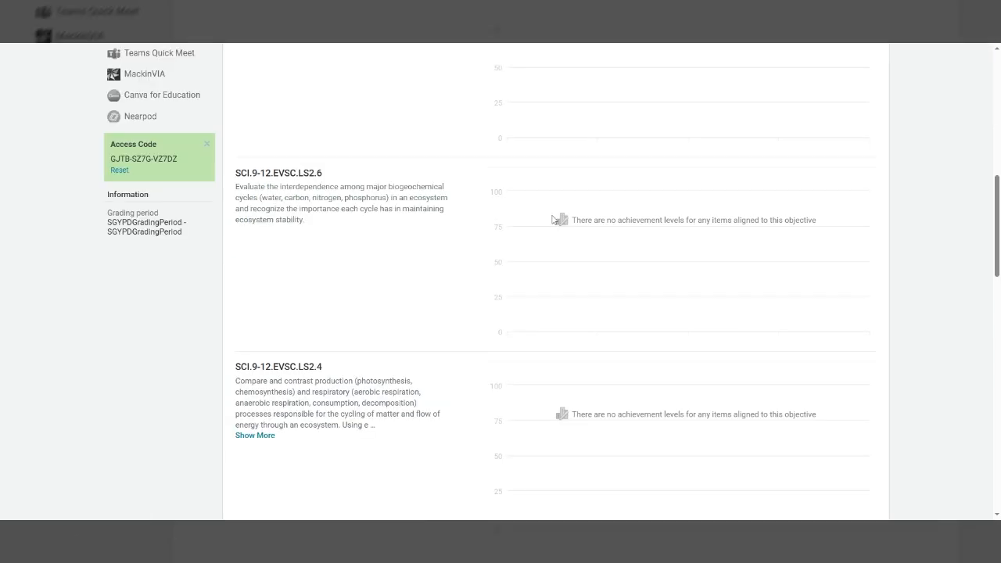
pyautogui.scroll(1, 555, 220)
pyautogui.scroll(5, 552, 305)
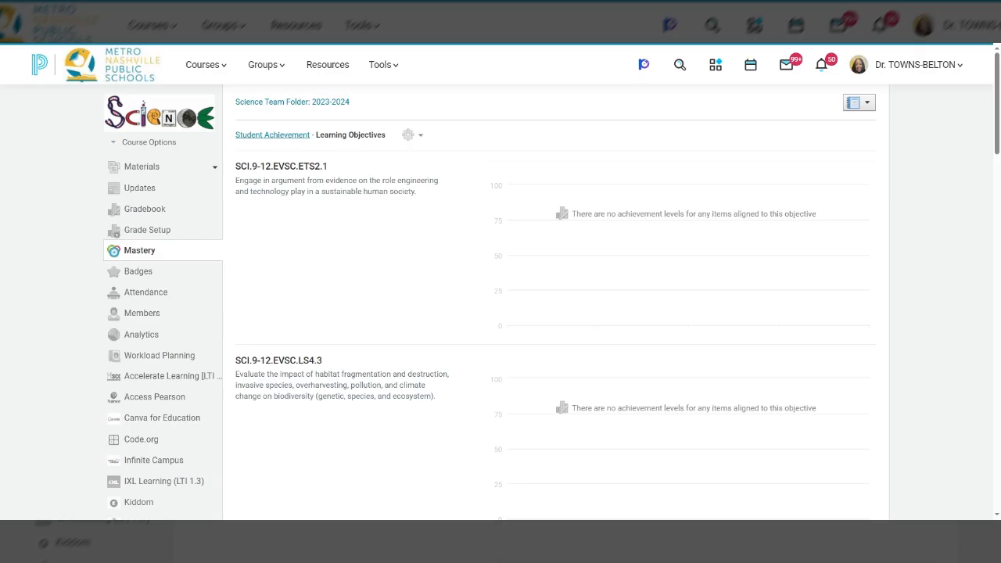
# Step: Load the remaining objectives and examine the achievement charts for the ChatGPT objectives, the Test objective and SCI.9-12.BIO1.LS1.4
pyautogui.scroll(-20, 699, 250)
pyautogui.scroll(1, 696, 258)
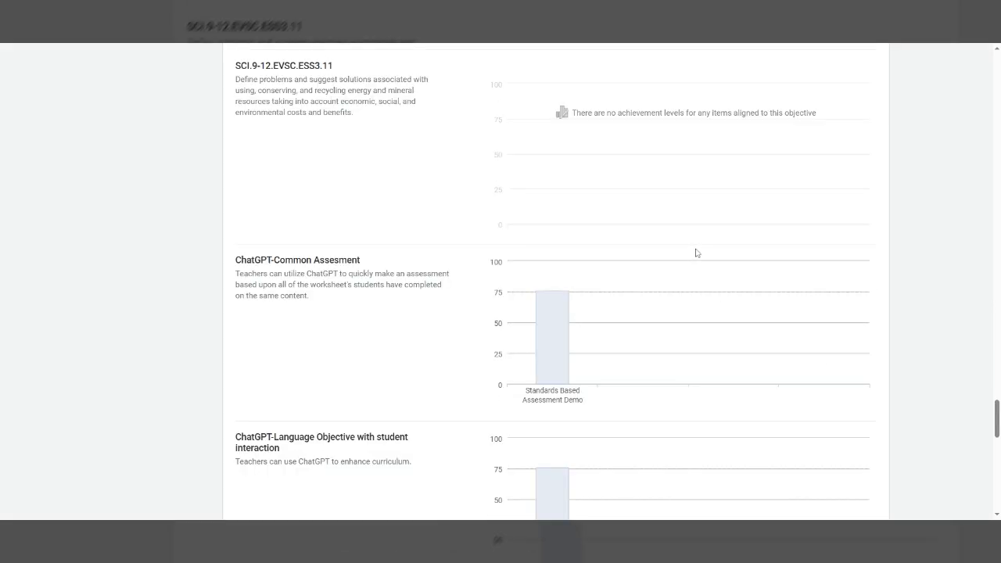
pyautogui.scroll(-4, 697, 253)
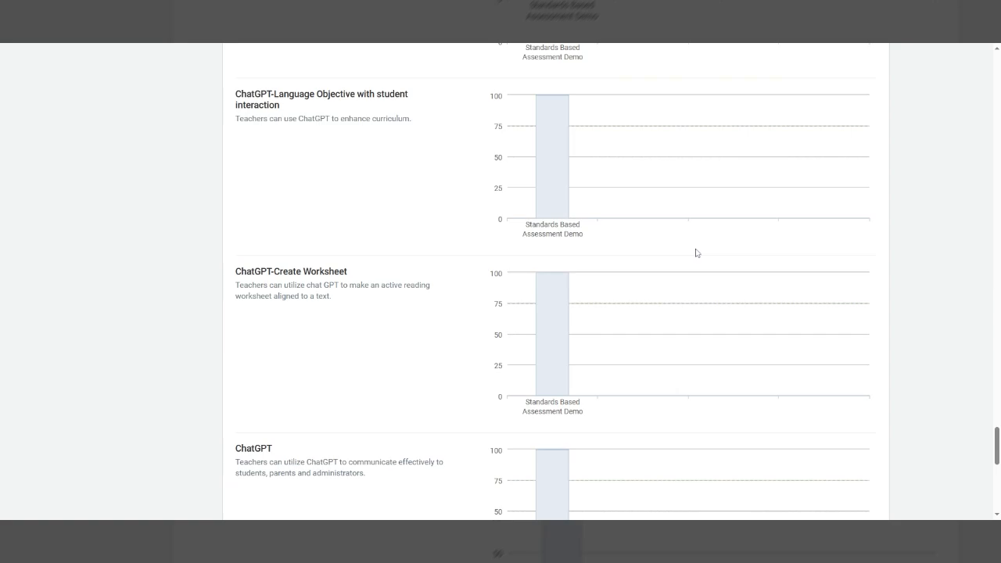
pyautogui.scroll(1, 697, 253)
pyautogui.moveTo(559, 209)
pyautogui.scroll(-4, 583, 206)
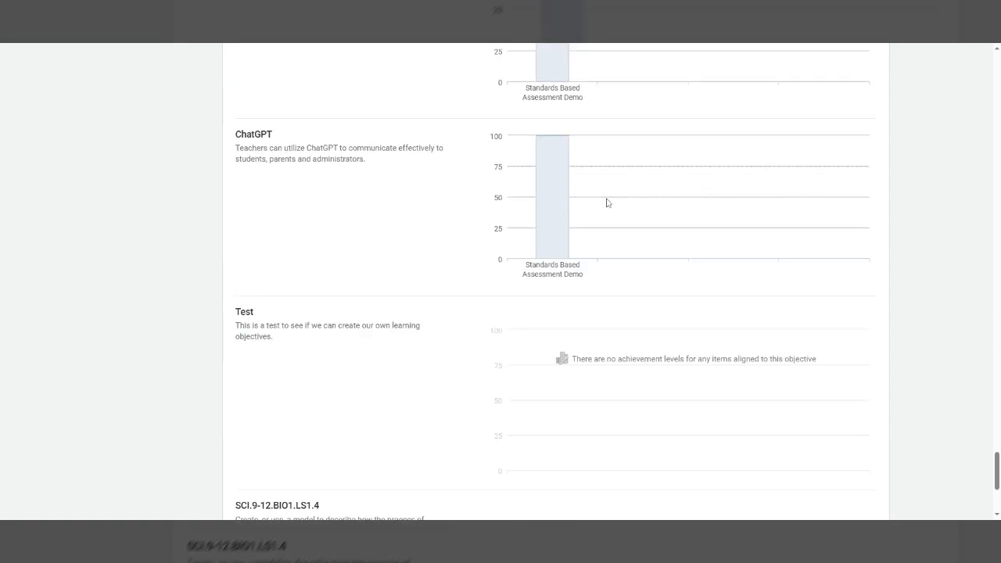
pyautogui.moveTo(514, 247)
pyautogui.scroll(-3, 536, 267)
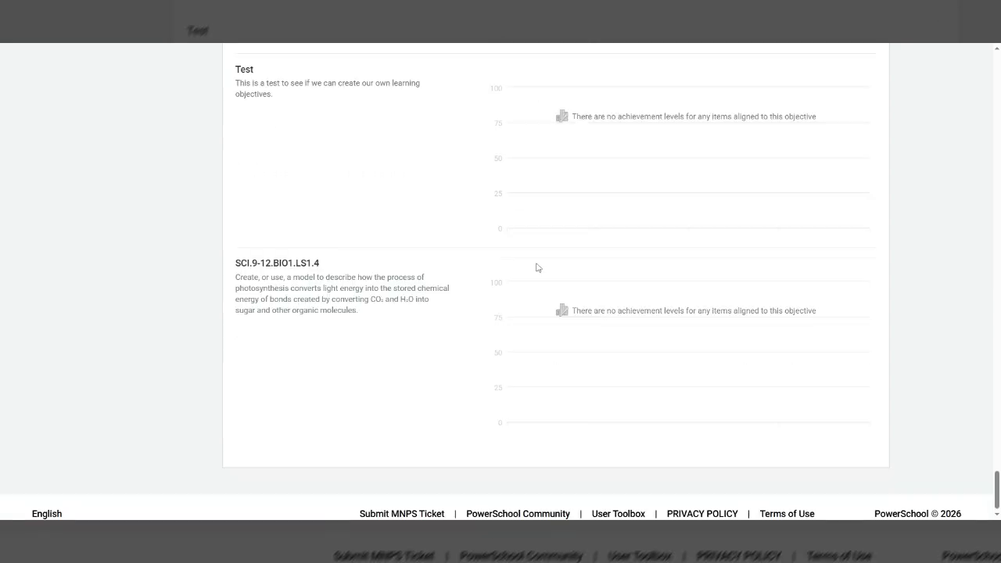
pyautogui.scroll(5, 537, 268)
pyautogui.scroll(6, 538, 265)
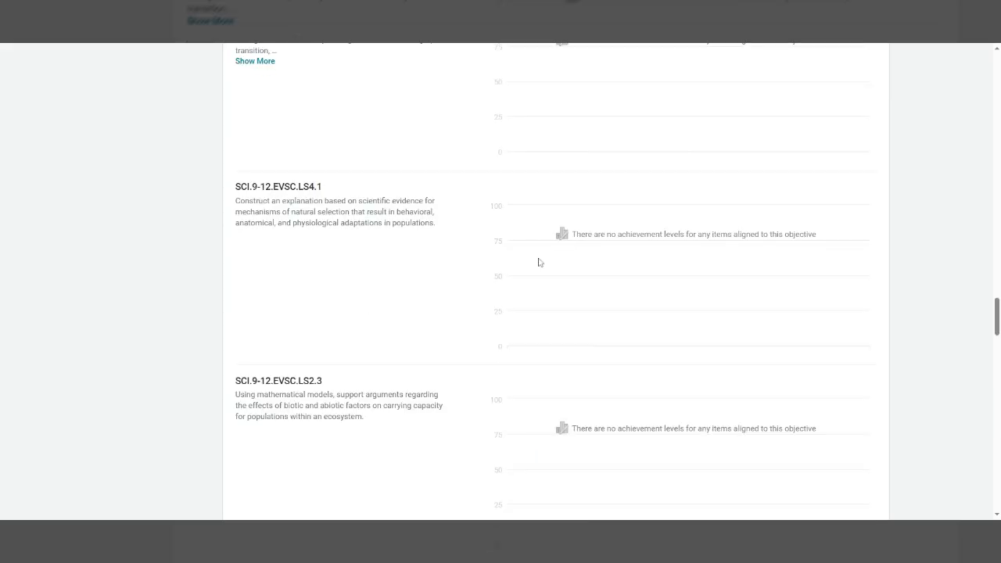
pyautogui.scroll(10, 540, 260)
pyautogui.scroll(10, 540, 258)
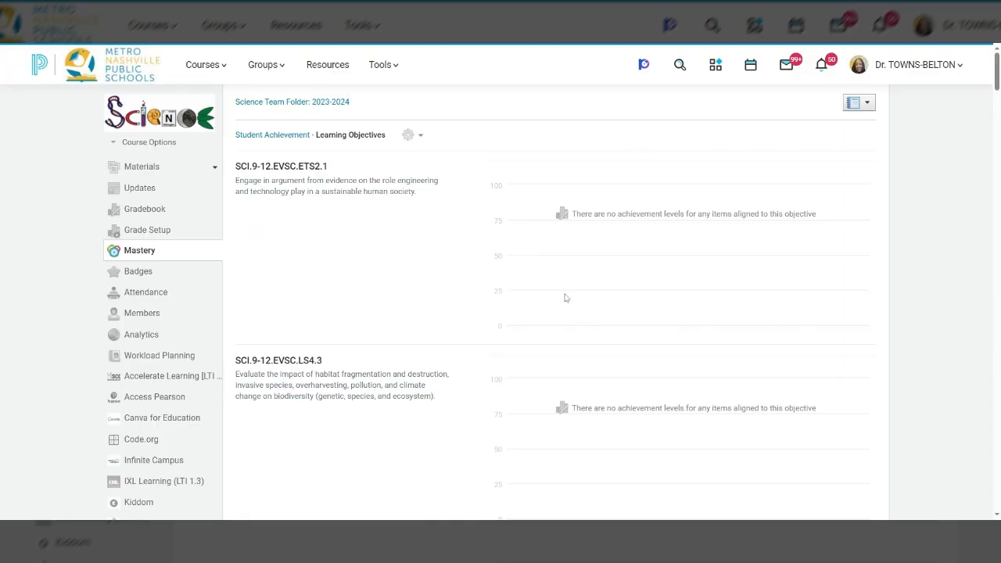
# Step: Return to the Student Achievement view at the ChatGPT objective columns and open the Mastery Settings
pyautogui.click(268, 134)
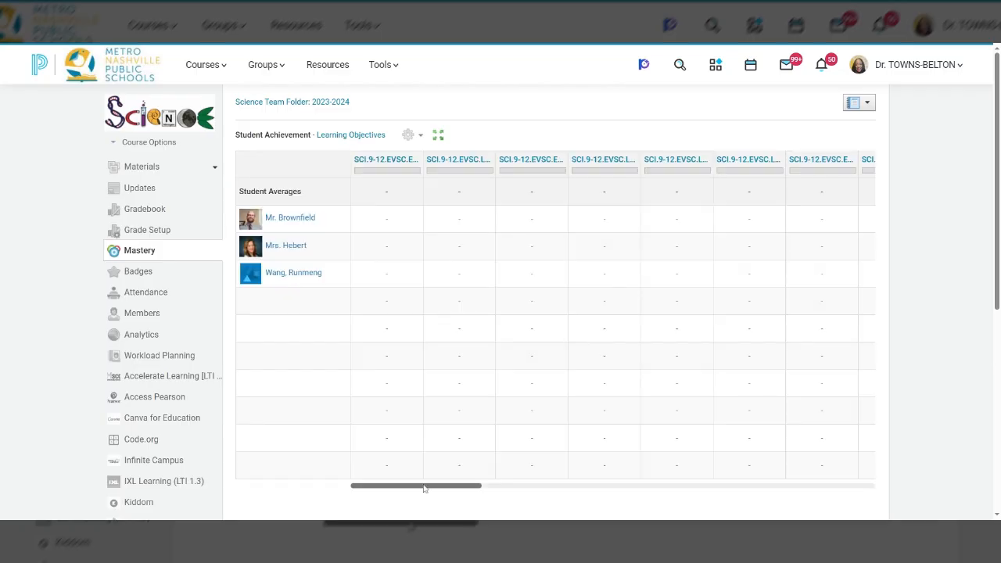
pyautogui.moveTo(424, 488); pyautogui.dragTo(840, 463)
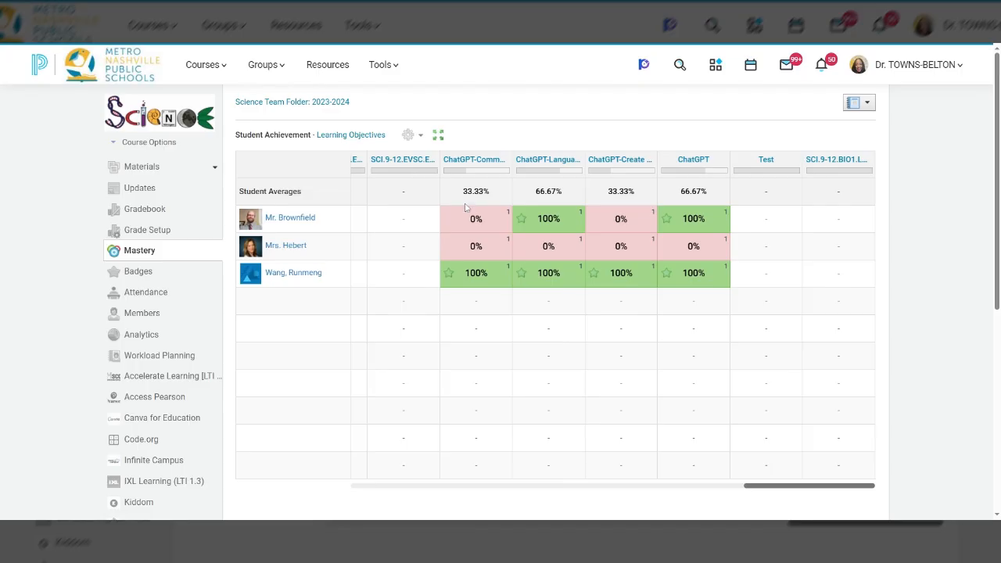
pyautogui.click(411, 138)
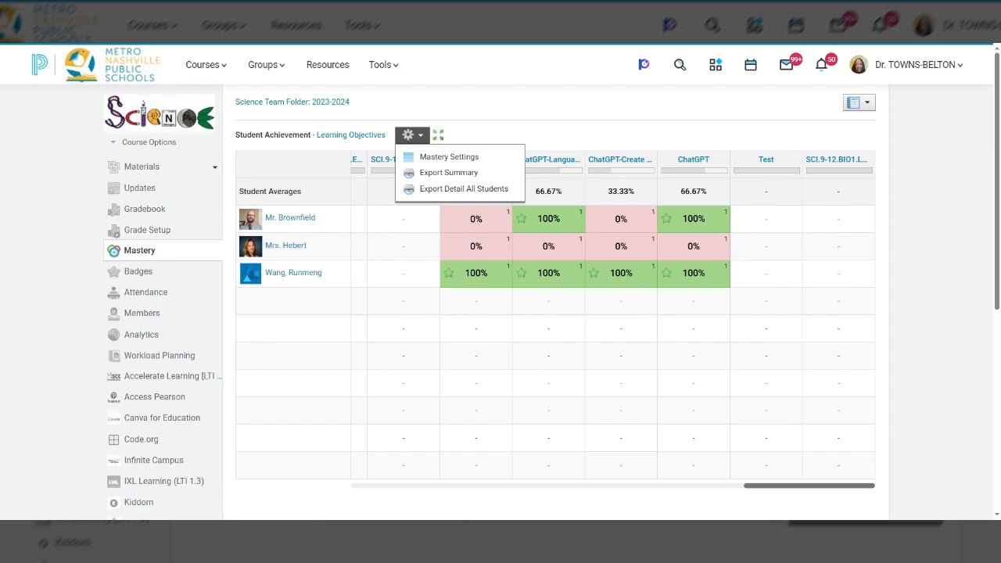
pyautogui.click(422, 159)
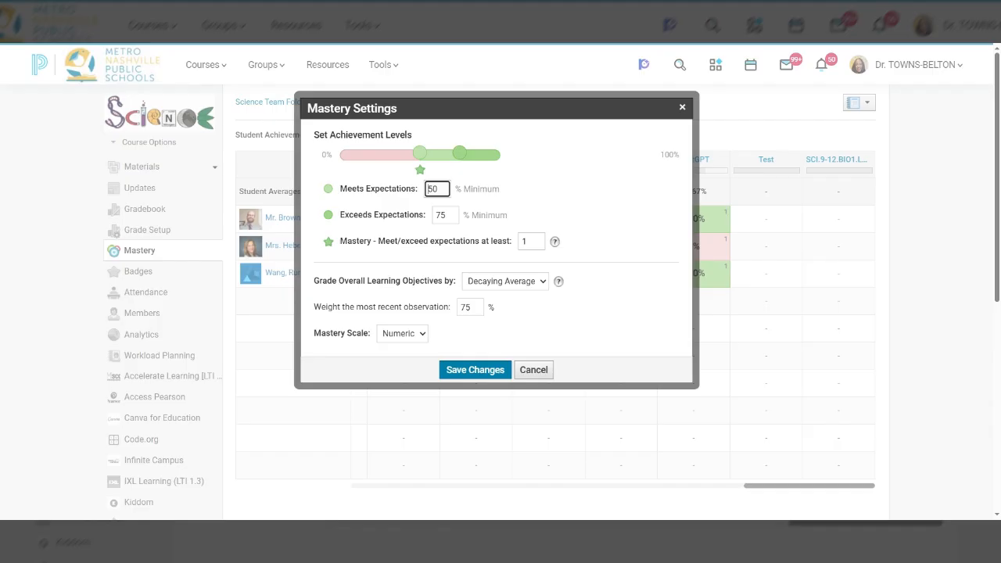
# Step: Set the Meets Expectations minimum to 70% and the Exceeds Expectations minimum to 85%, and save the Mastery settings
pyautogui.click(447, 215)
pyautogui.click(423, 190)
pyautogui.write('7')
pyautogui.write('0')
pyautogui.press('Tab')
pyautogui.write('85')
pyautogui.click(483, 372)
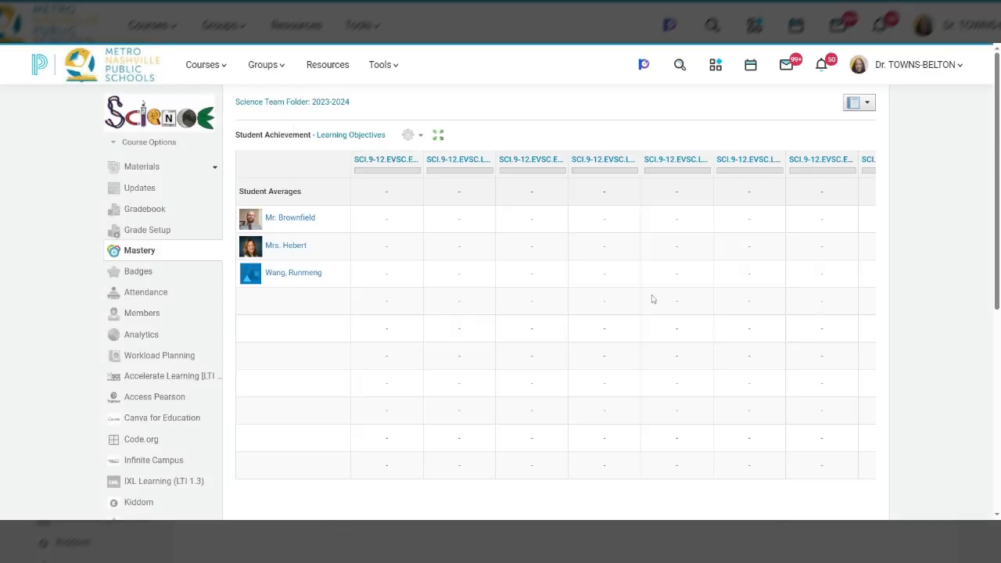
# Step: Reopen the Mastery Settings, require meeting or exceeding expectations at least 3 times for mastery, and save the change
pyautogui.hscroll(1, 505, 483)
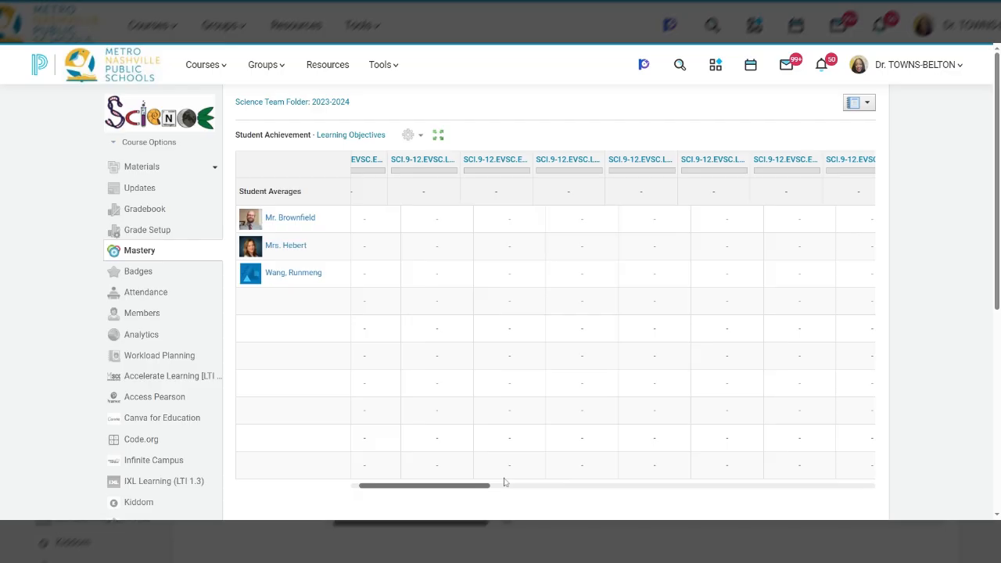
pyautogui.hscroll(-1, 504, 482)
pyautogui.hscroll(10, 865, 361)
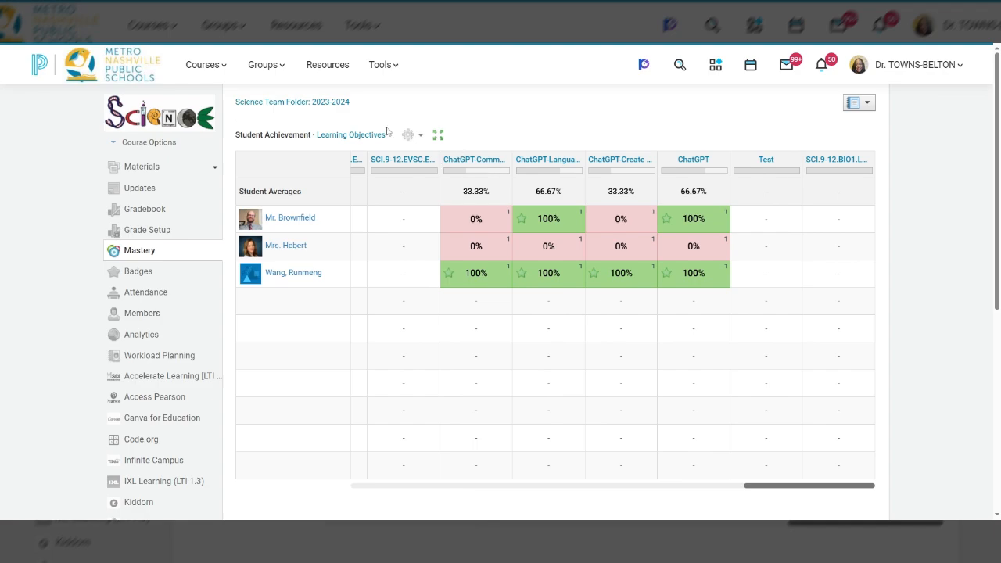
pyautogui.click(412, 135)
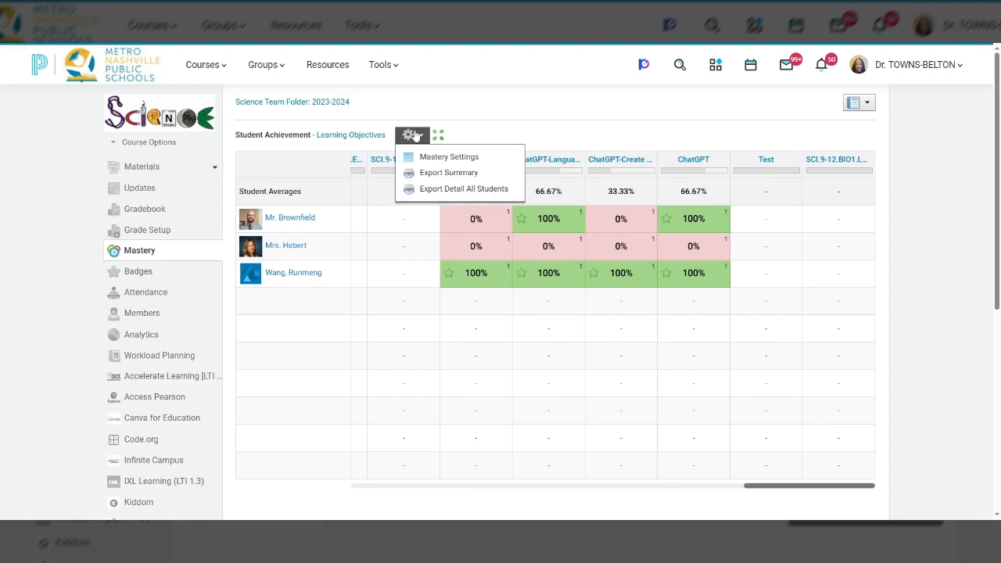
pyautogui.click(419, 158)
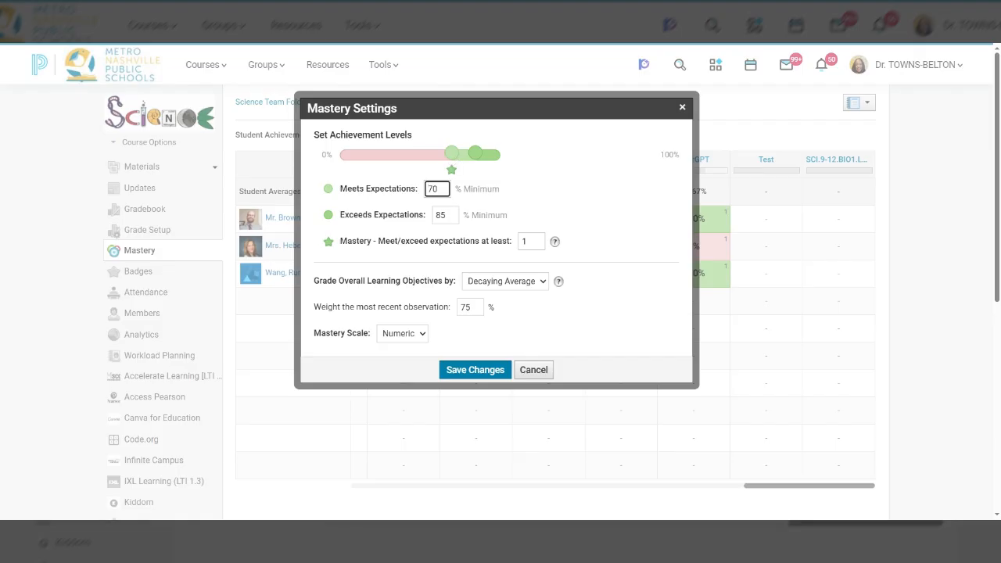
pyautogui.click(446, 215)
pyautogui.click(439, 189)
pyautogui.click(452, 214)
pyautogui.press('Tab')
pyautogui.write('3')
pyautogui.click(474, 374)
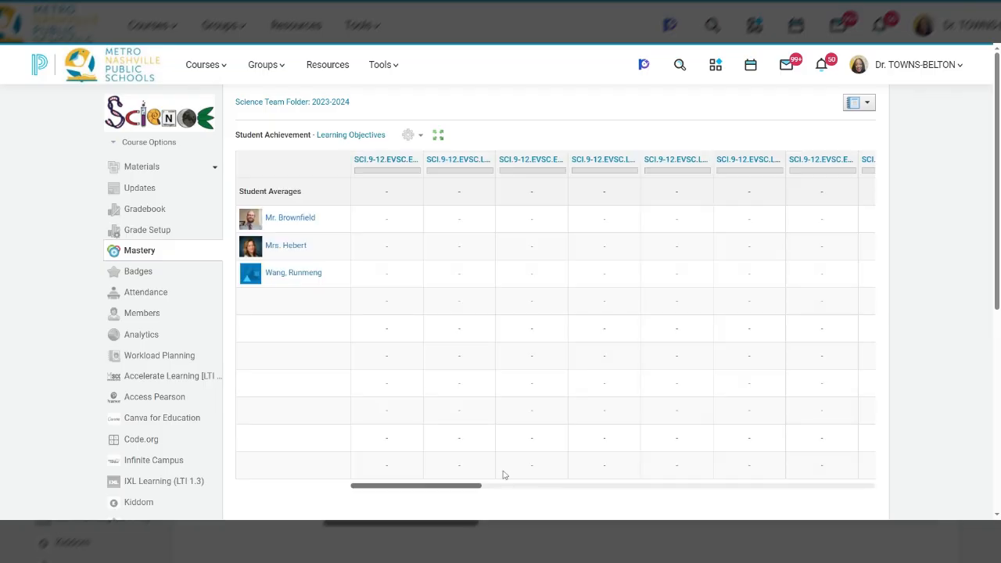
# Step: Examine the student scores and mastery indicators in the ChatGPT objective columns and view the available Mastery settings and export options
pyautogui.moveTo(456, 491); pyautogui.dragTo(899, 436)
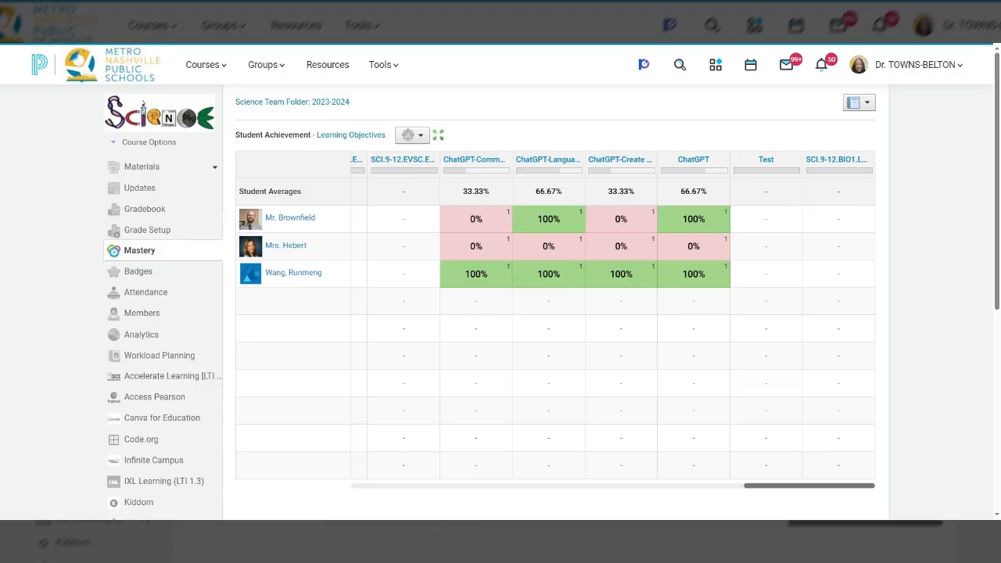
pyautogui.click(419, 137)
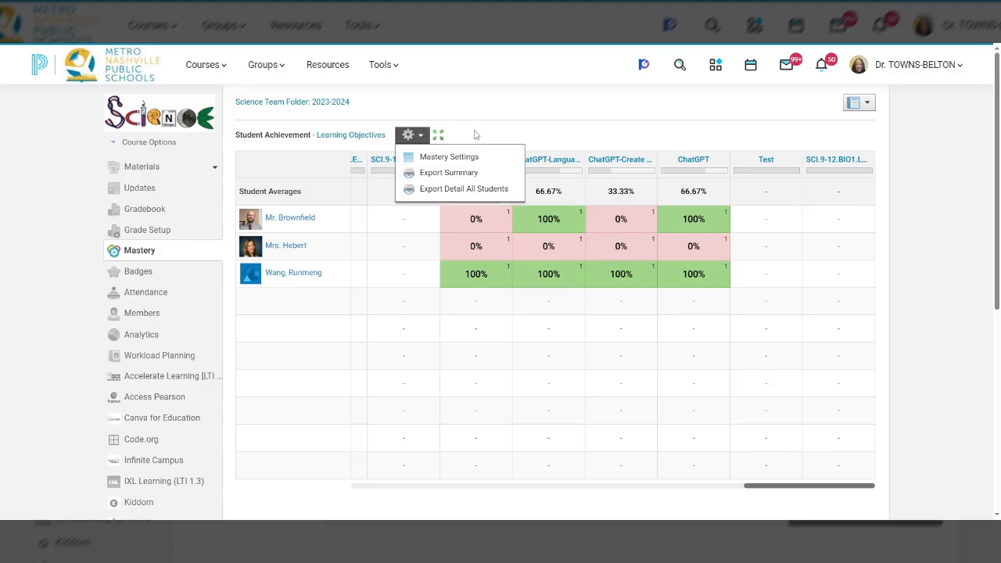
pyautogui.click(474, 136)
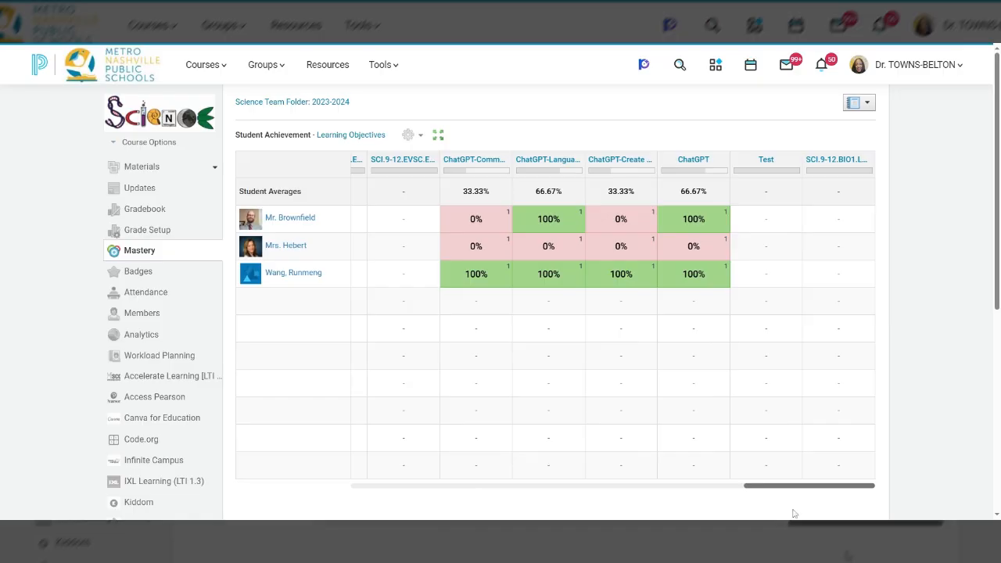
pyautogui.moveTo(779, 487); pyautogui.dragTo(866, 486)
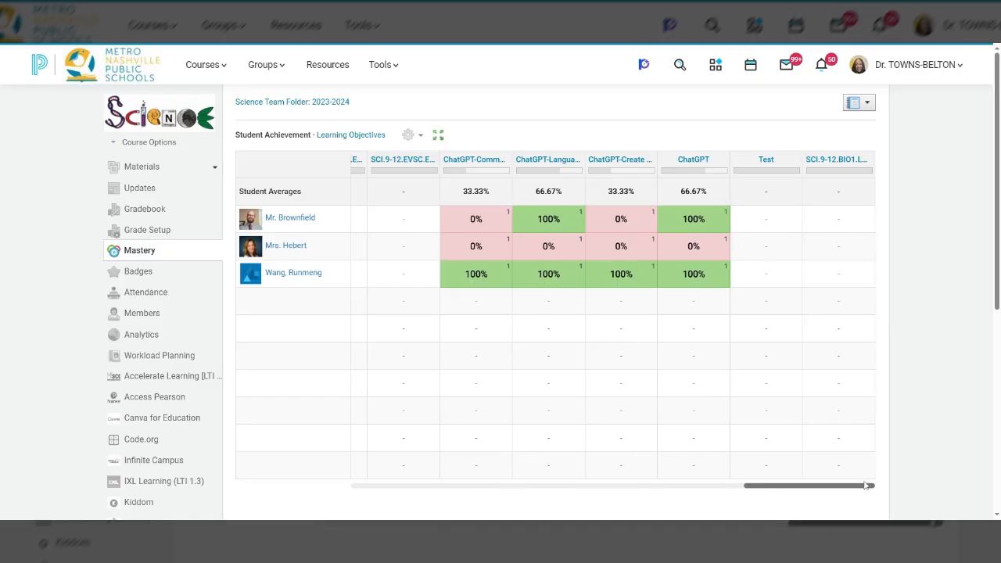